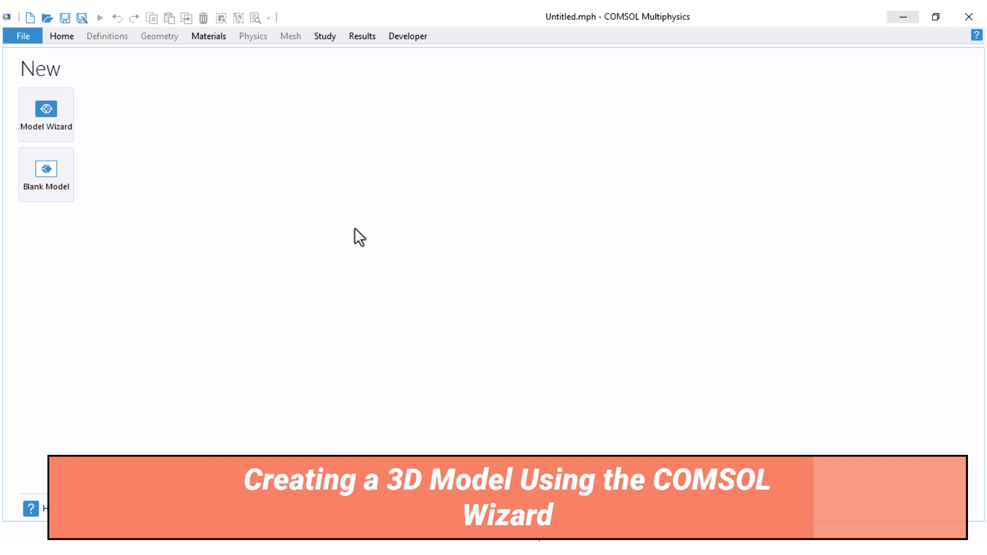
Step: Start a 3D model with the Model Wizard and add the Electric Currents (ec) physics interface
left_click(38, 120)
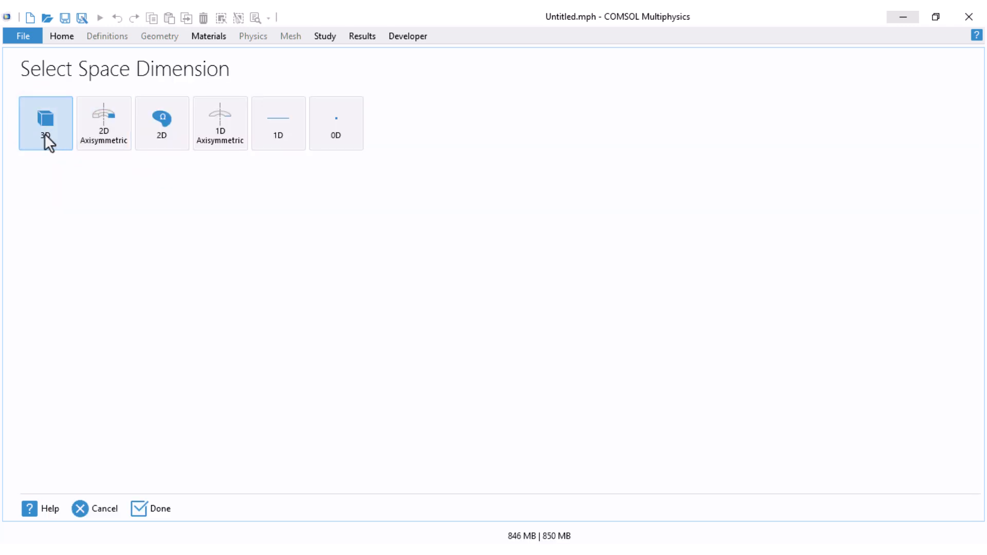
left_click(44, 133)
left_click(27, 188)
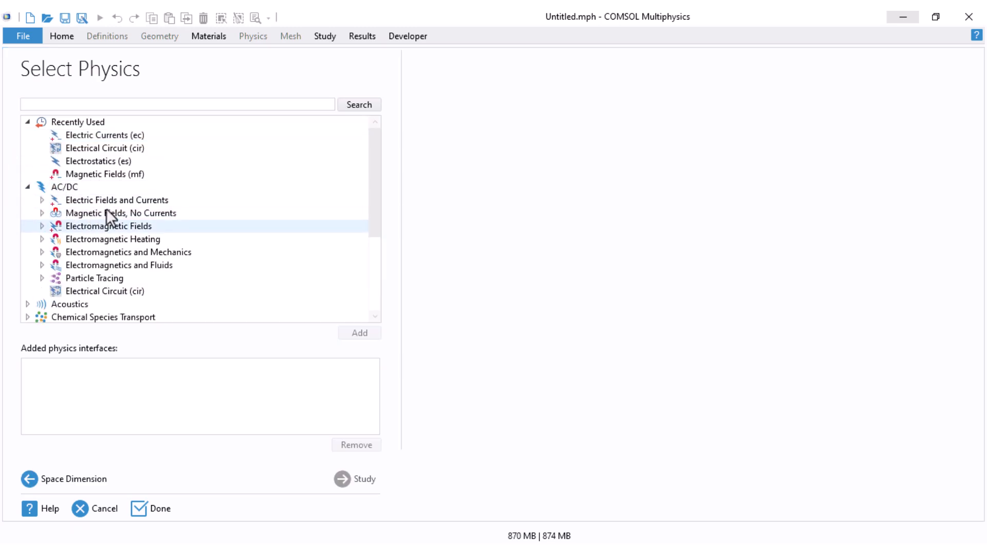
left_click(42, 200)
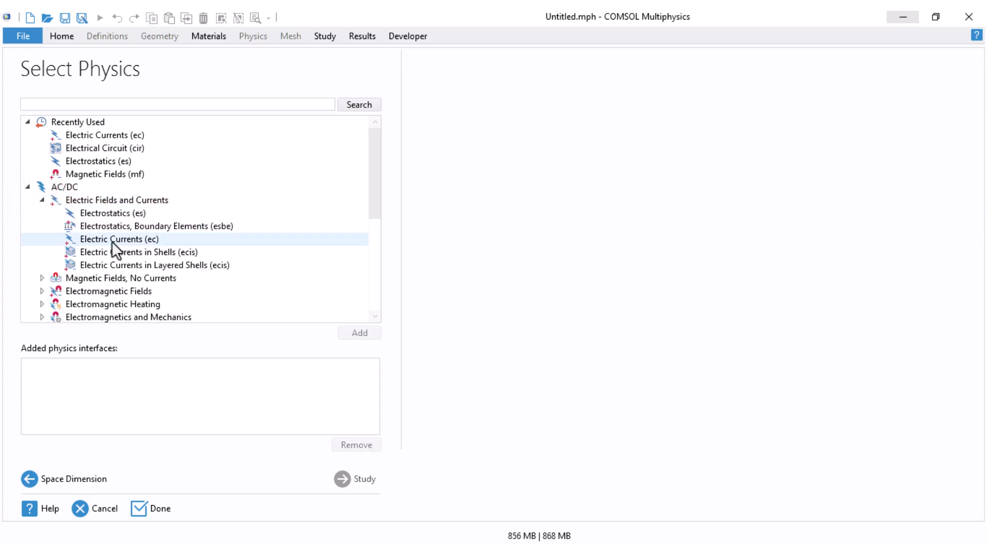
left_click(145, 241)
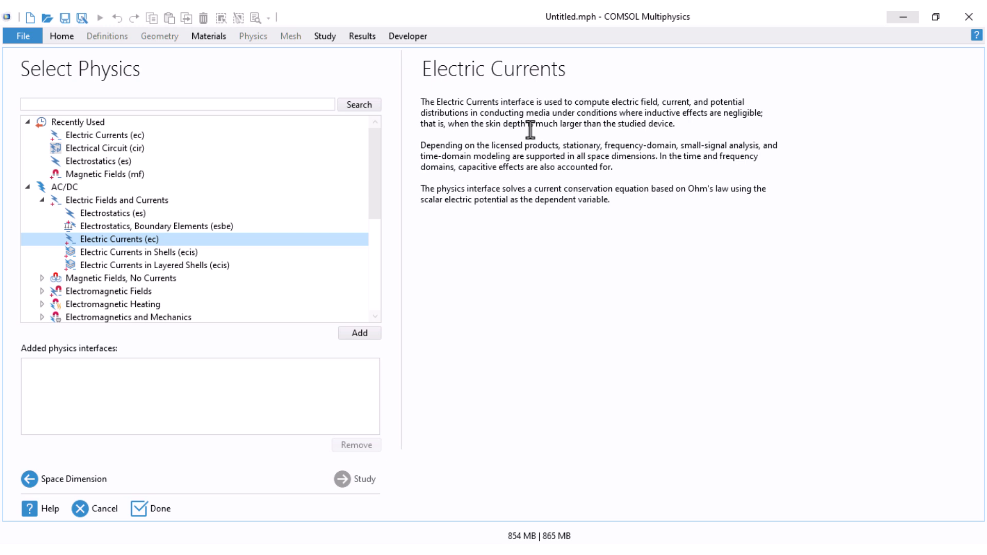
left_click(352, 334)
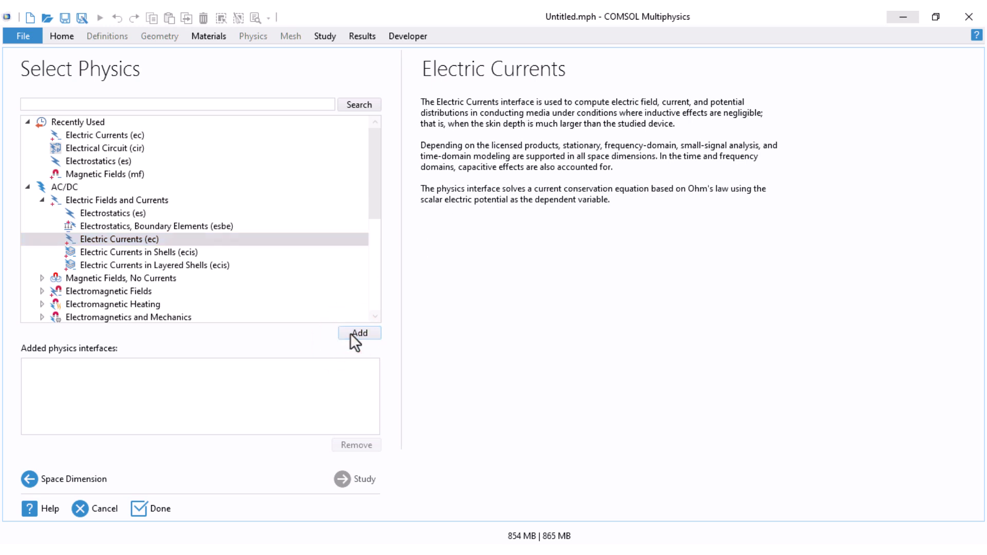
Step: Choose a Stationary study, finish the model setup and dismiss the Add Physics window
left_click(354, 480)
left_click(85, 132)
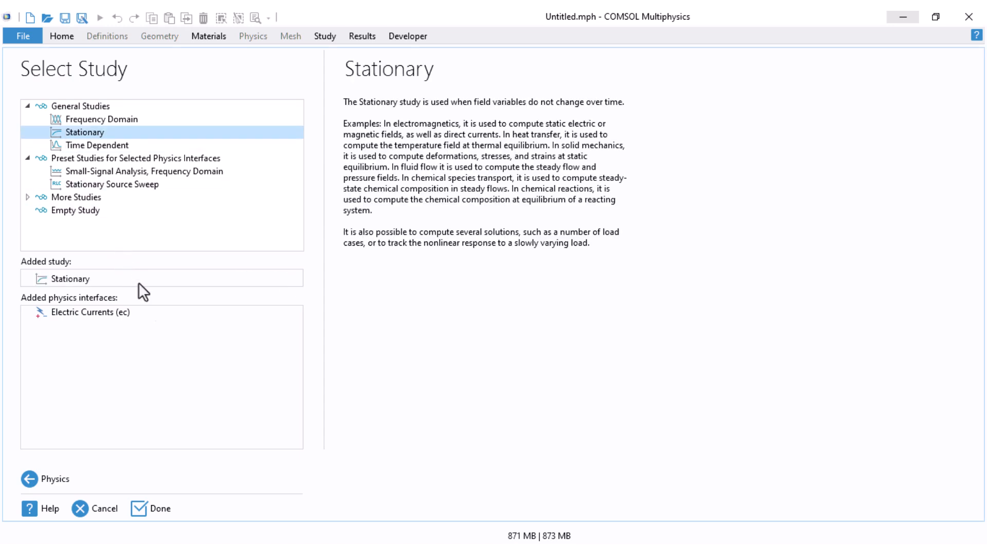
left_click(154, 510)
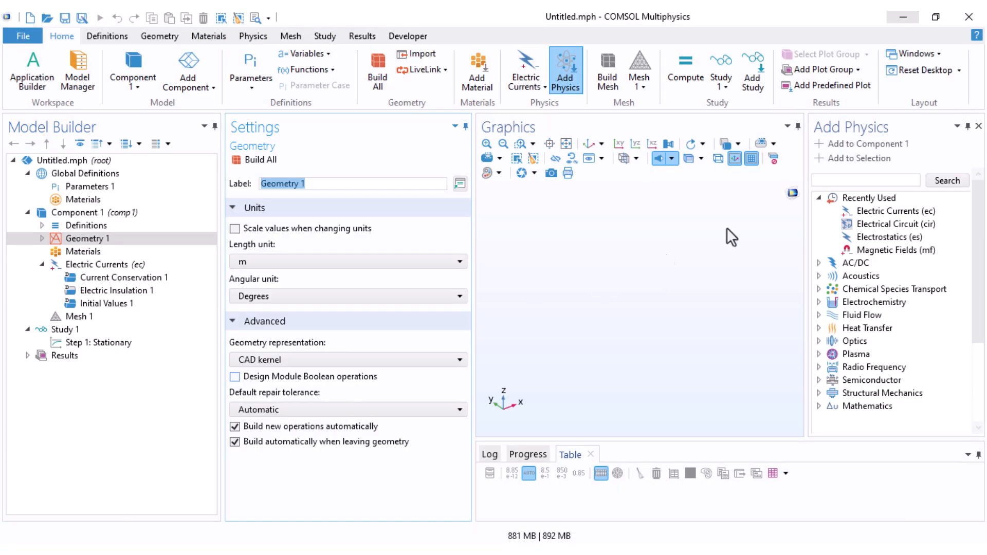
left_click(978, 126)
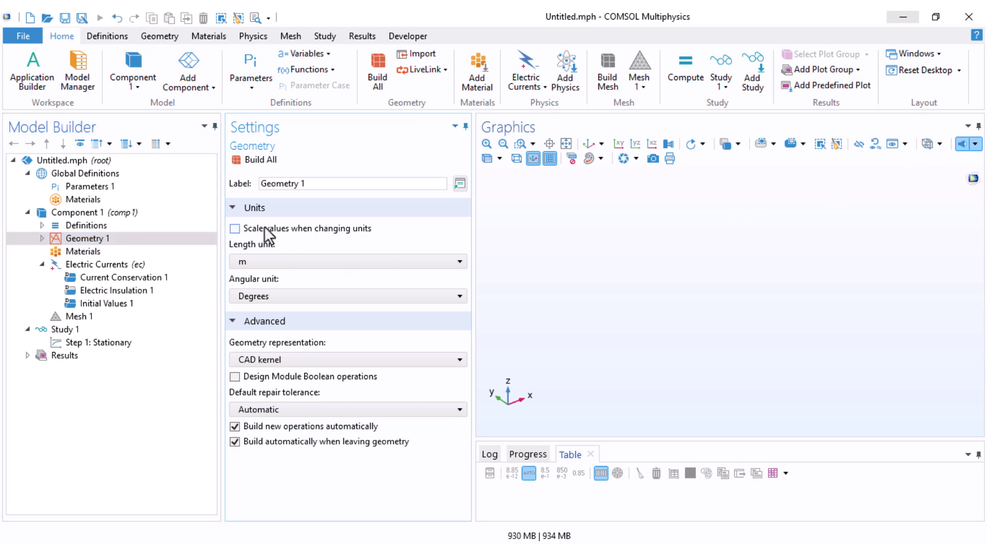
Step: Set the length unit of Geometry 1 to cm and expand its node
left_click(270, 263)
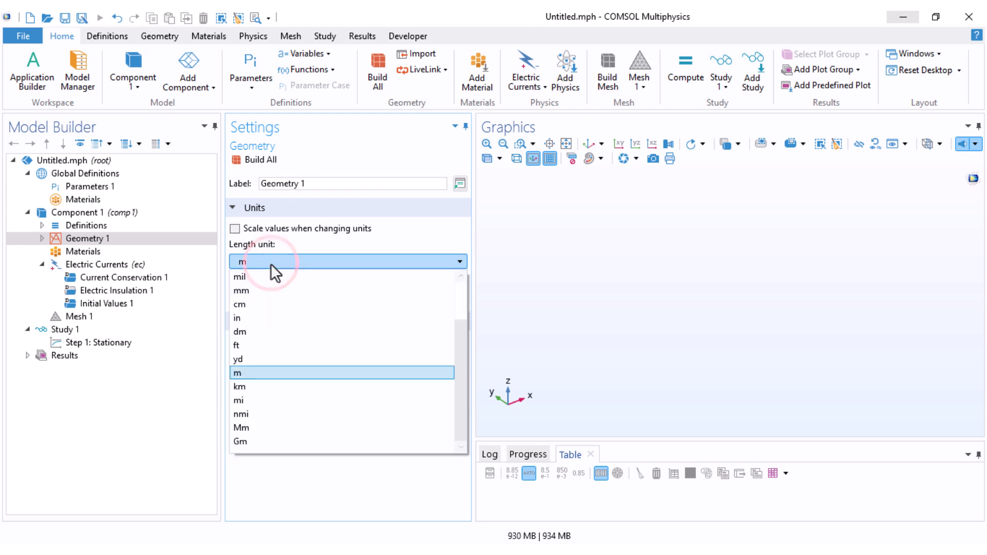
left_click(275, 303)
left_click(43, 239)
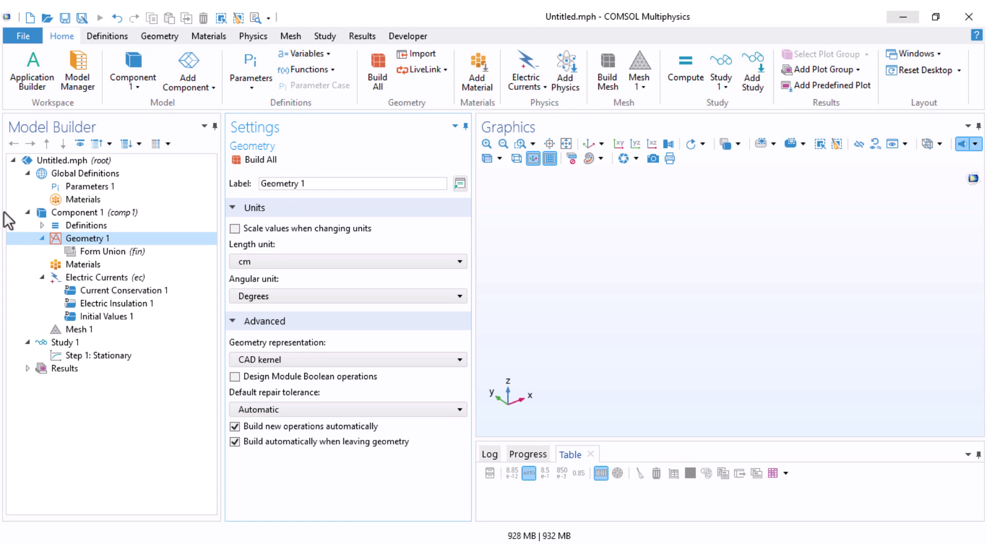
Step: Create and build a solid block with width 1 cm, depth 0.2 cm and height 3 cm
left_click(160, 37)
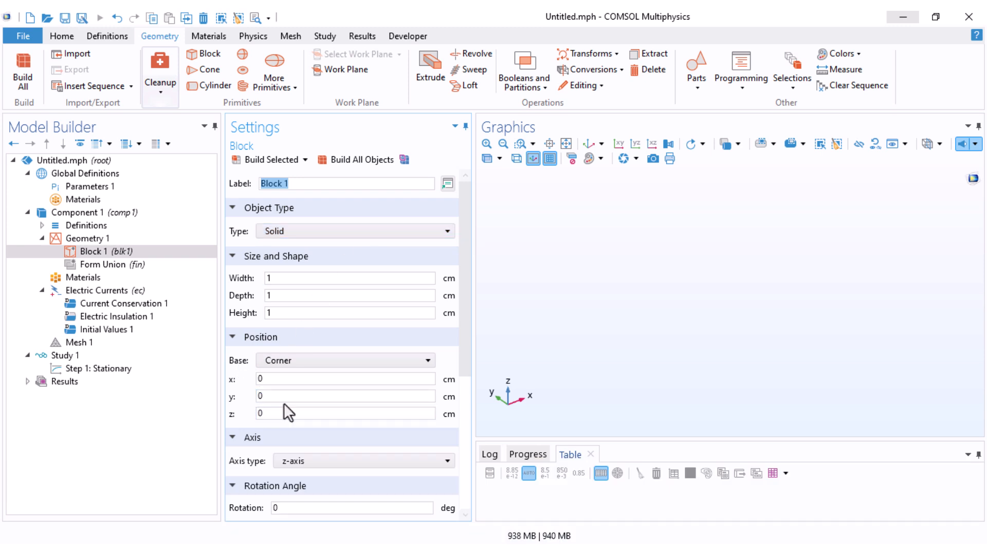
double_click(278, 278)
double_click(286, 296)
type("0.2")
left_click(288, 315)
double_click(288, 315)
type("3")
left_click(291, 160)
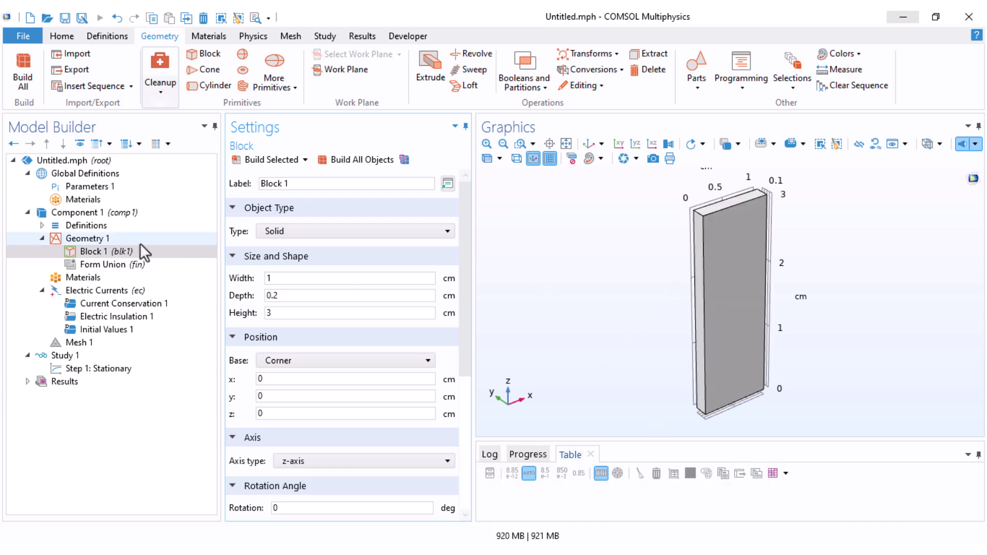
Step: Duplicate the block and add a Rotate operation with the duplicate, blk2, as its input object
right_click(89, 252)
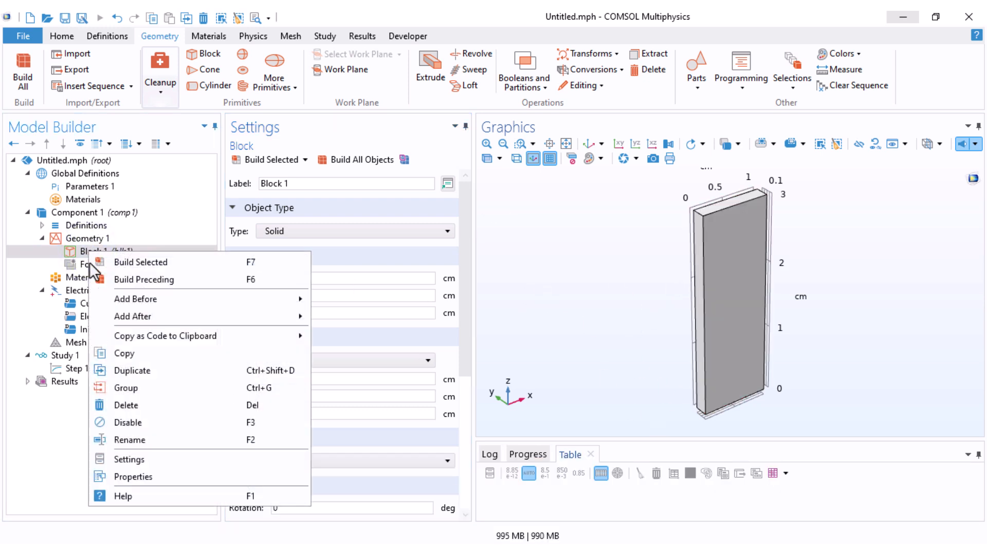
left_click(137, 370)
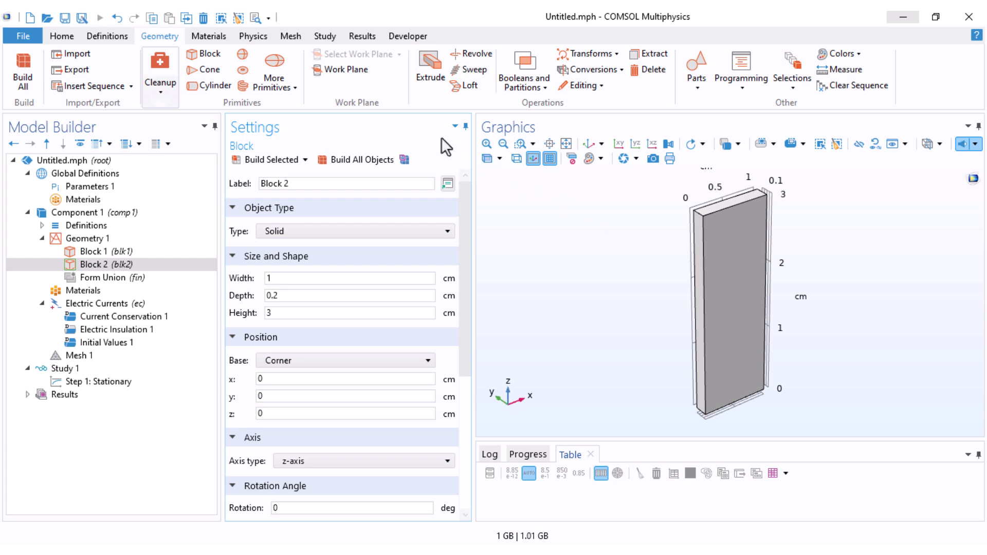
left_click(591, 59)
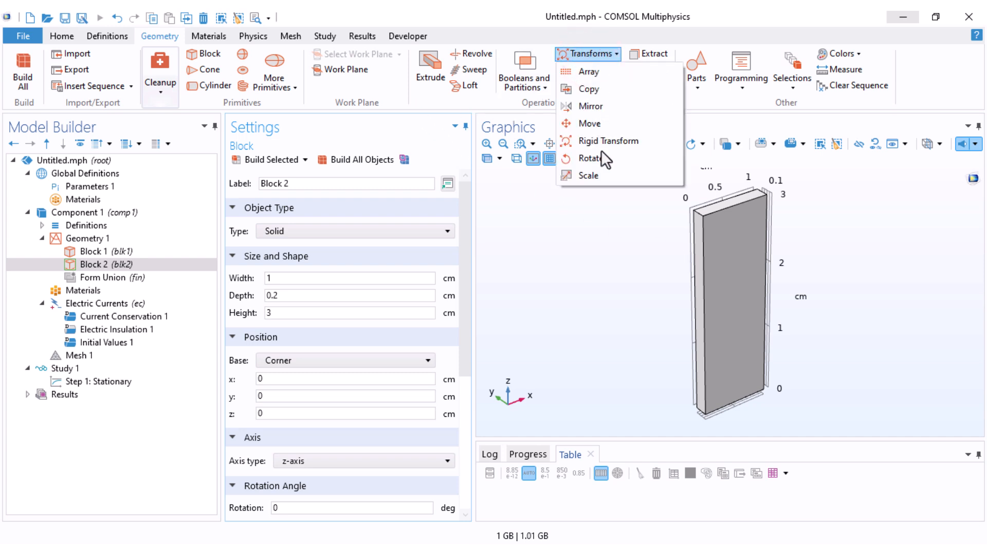
left_click(591, 159)
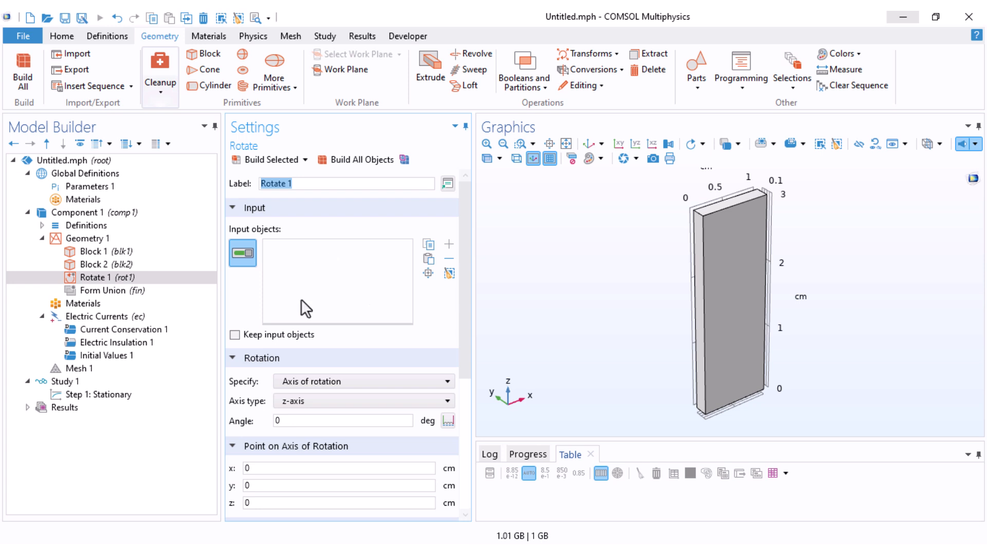
left_click(705, 232)
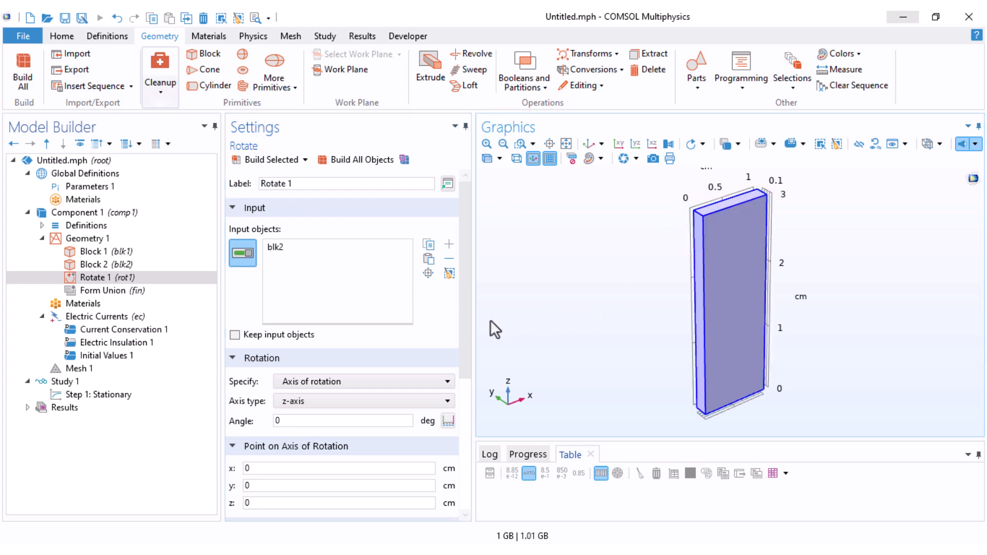
Step: Set the rotation to -90 degrees about the x-axis and build it
scroll(466, 325, "down", 2)
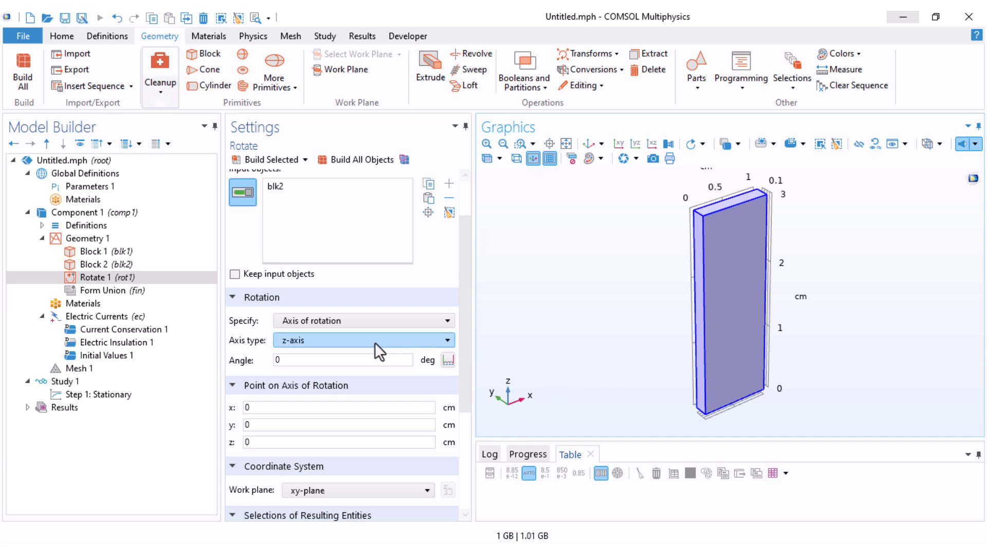
left_click(341, 340)
left_click(325, 353)
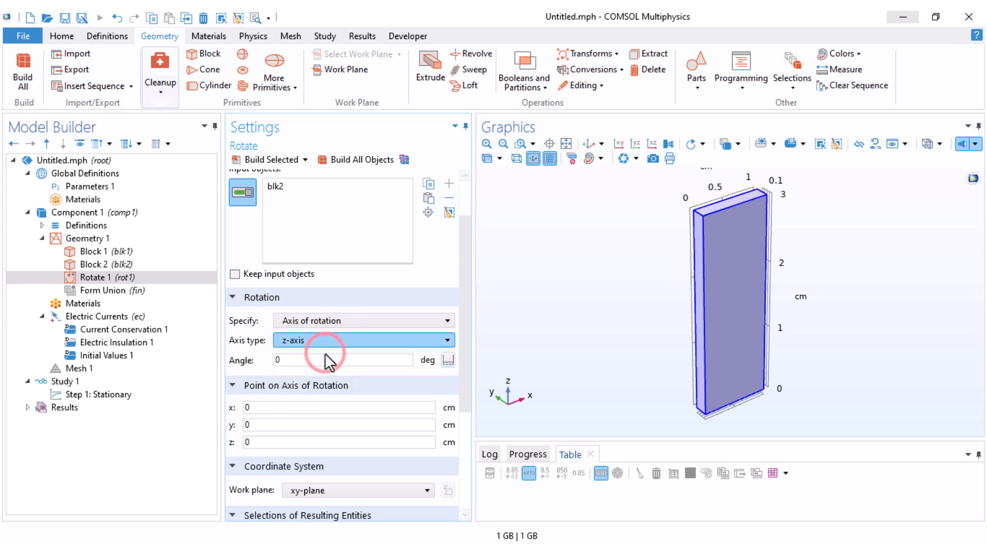
left_click(301, 360)
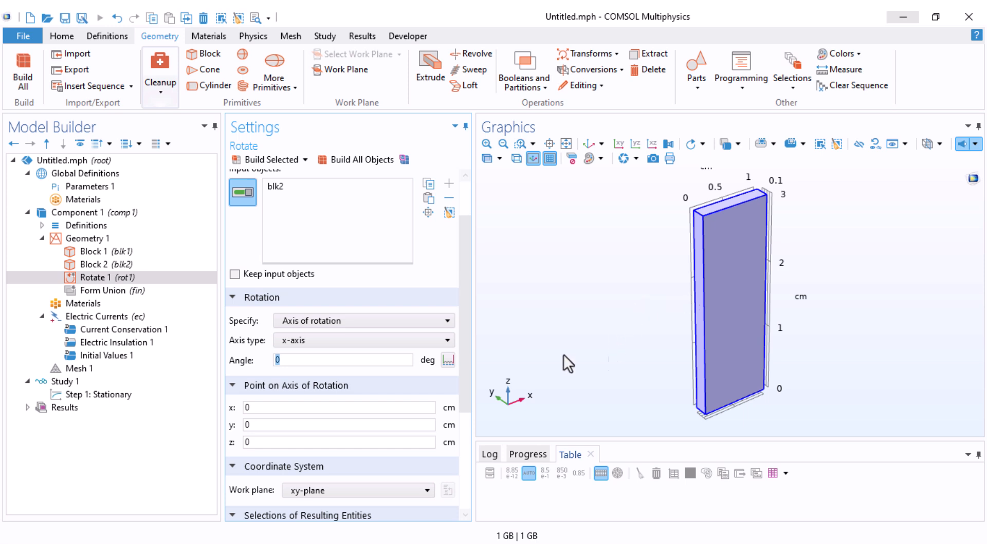
type("-90")
left_click(265, 158)
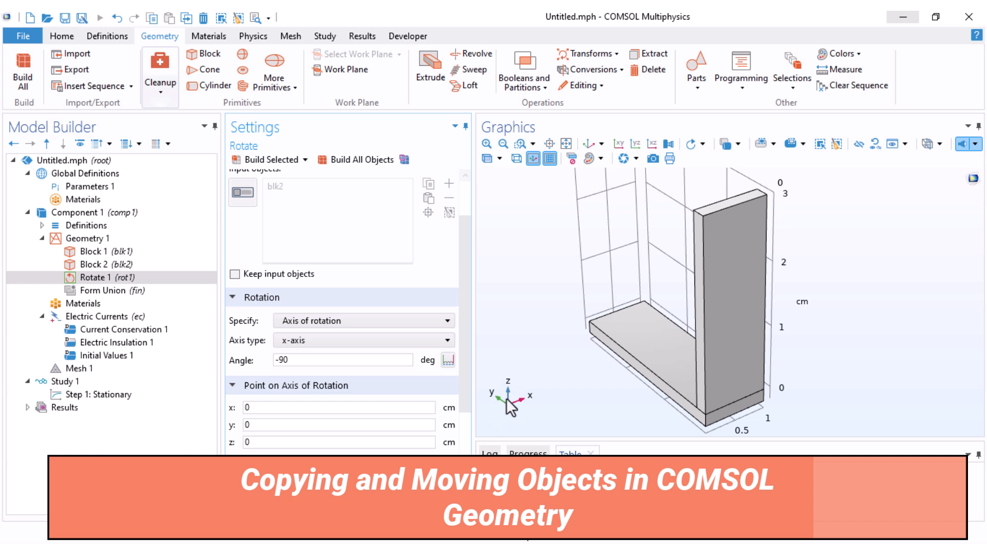
Step: Add a Copy operation with the vertical block, blk1, as its input object
left_click(633, 144)
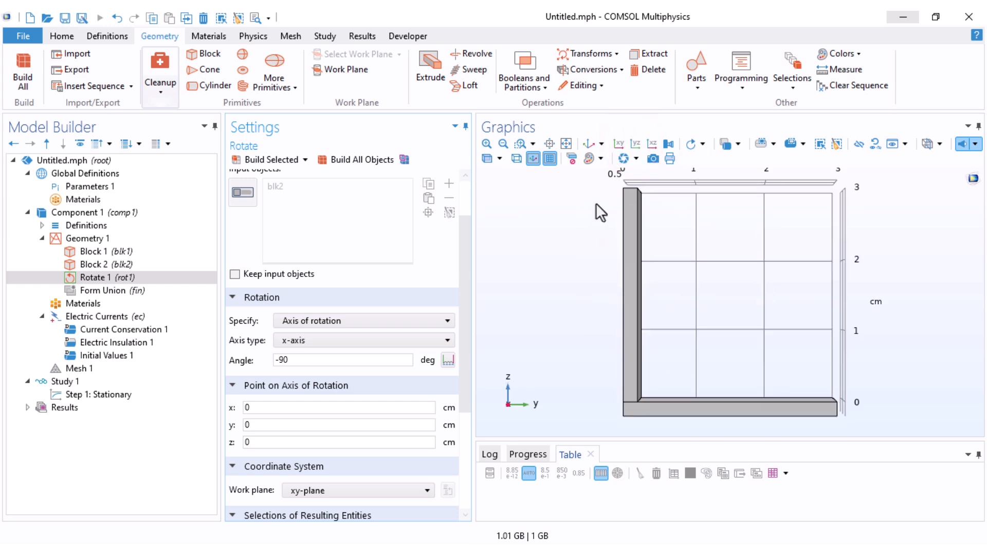
left_click(606, 57)
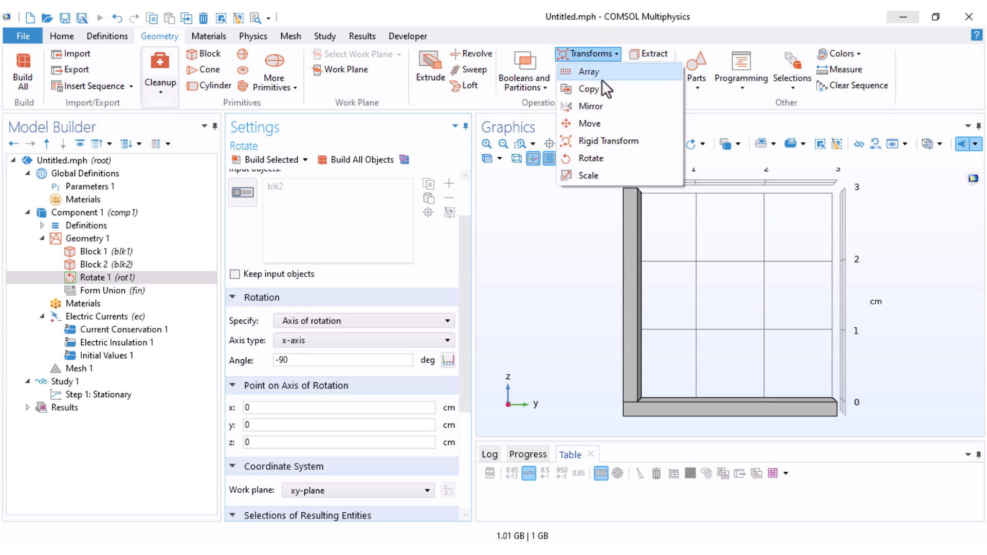
left_click(595, 90)
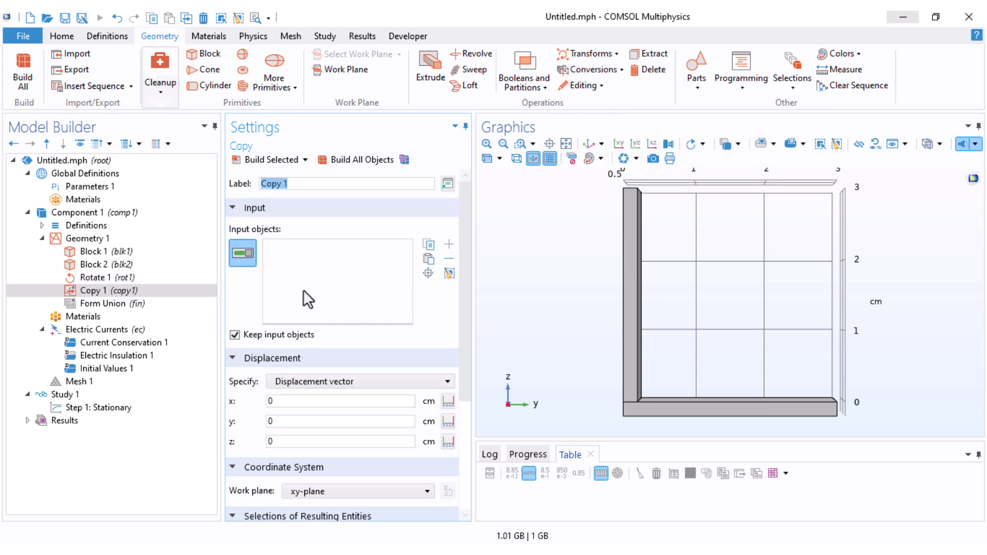
left_click(637, 242)
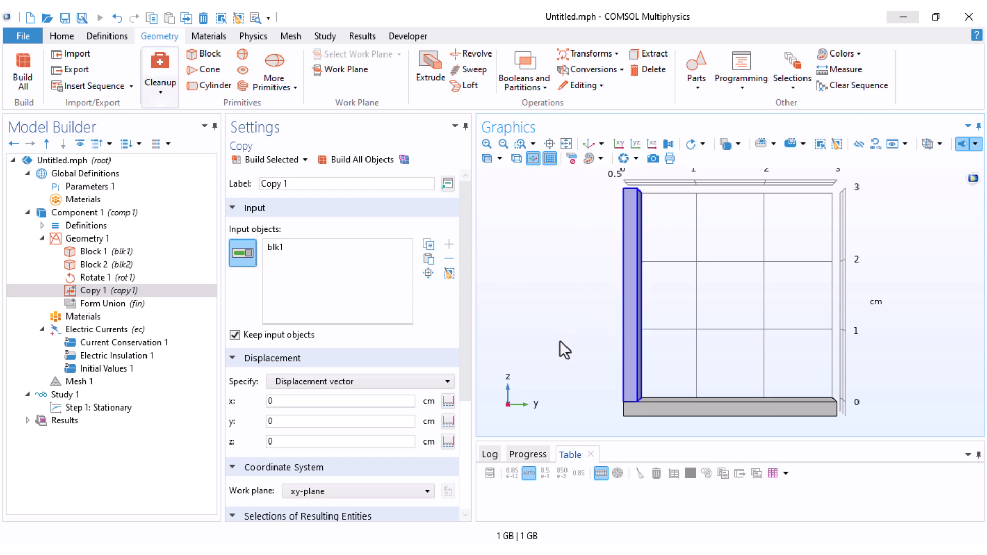
scroll(387, 303, "down", 3)
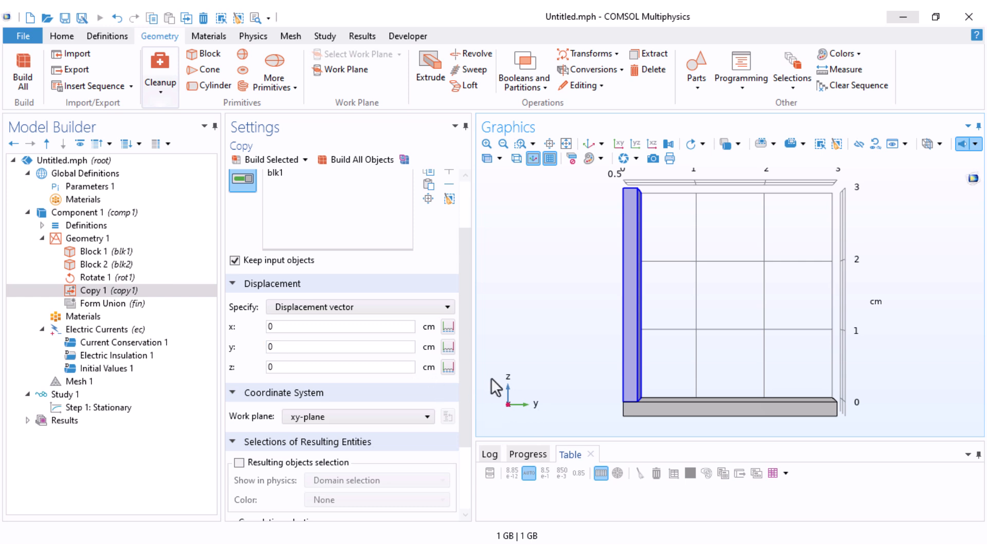
Step: Set the copy's displacement to y -0.2 cm and z 2 cm, and build the copy
left_click(326, 329)
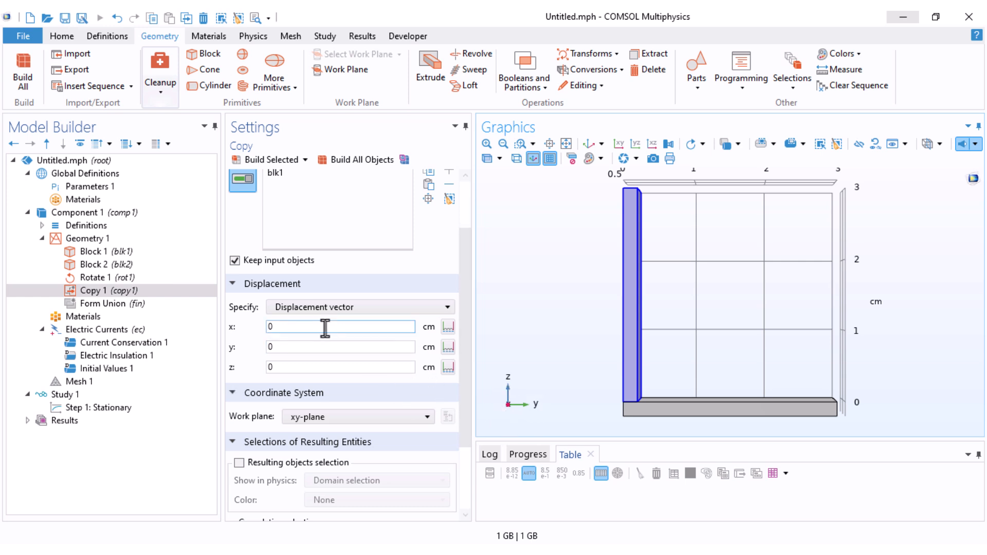
left_click_drag(282, 329, 264, 332)
key("Tab")
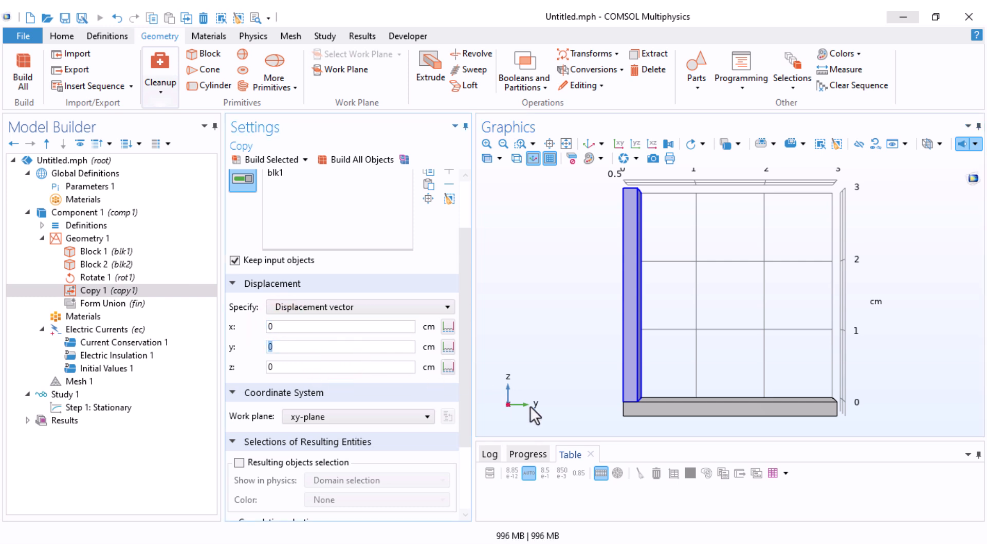
type("-0.2")
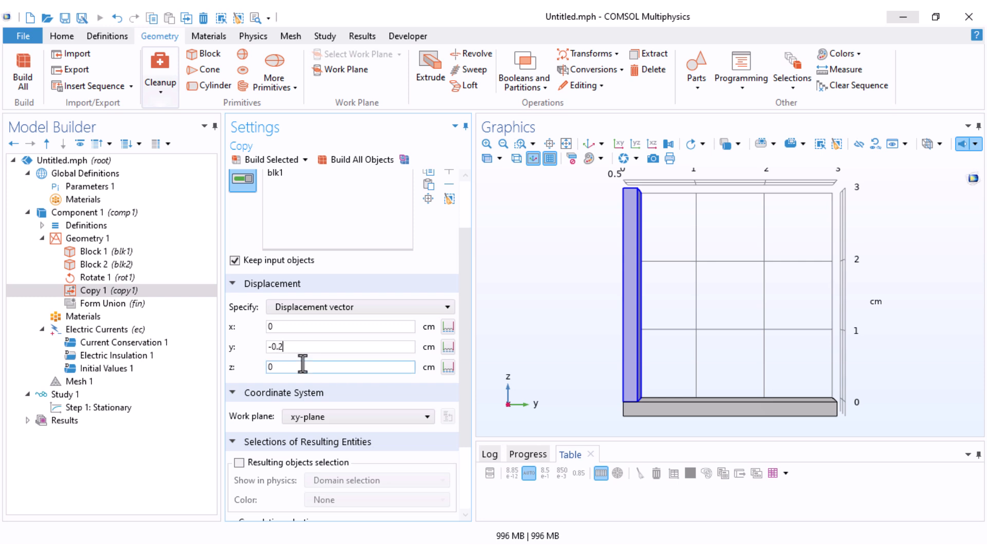
left_click_drag(277, 369, 246, 384)
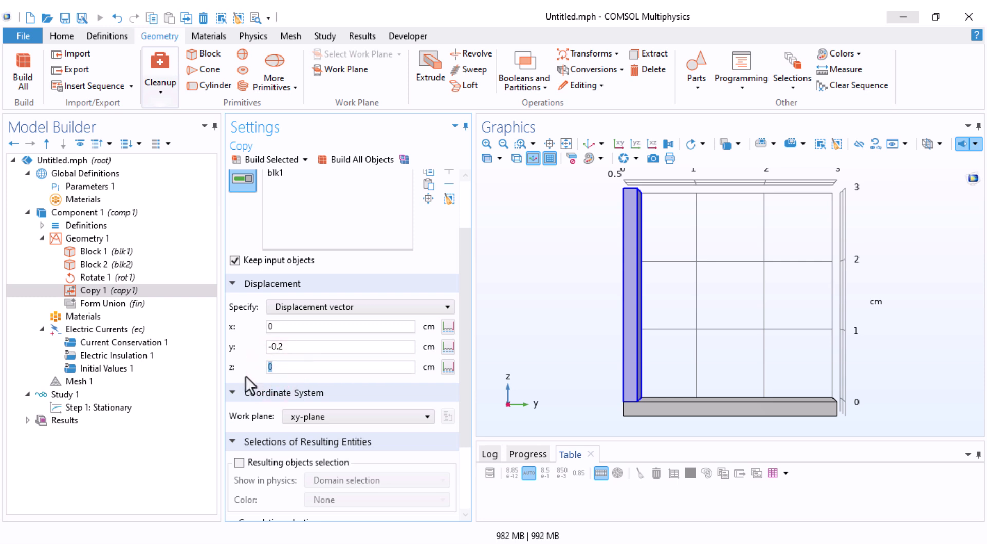
left_click(271, 160)
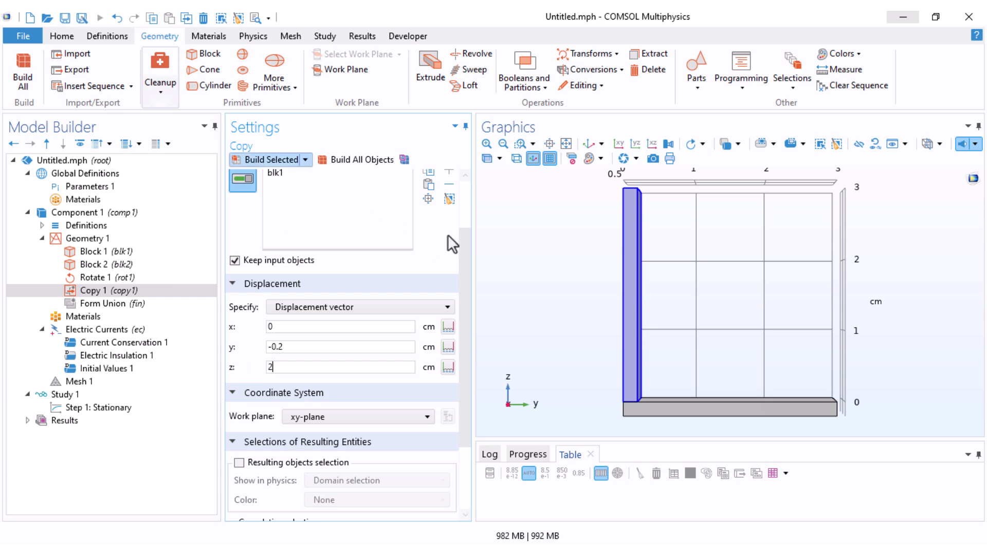
Step: Join the vertical block blk1 and the rotated block rot1 with a Union operation and build it
middle_click_drag(585, 257, 583, 310)
left_click_drag(557, 320, 635, 282)
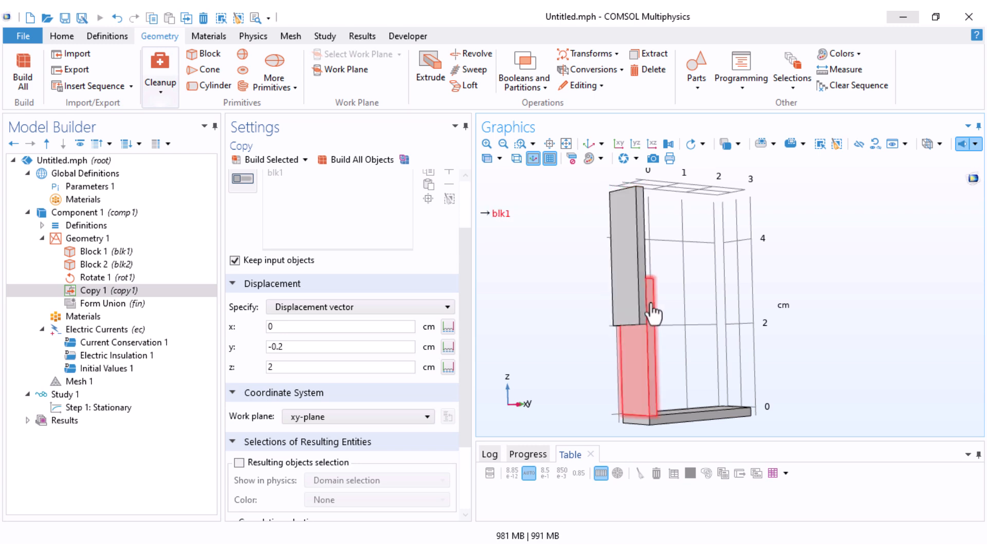
left_click_drag(597, 306, 714, 308)
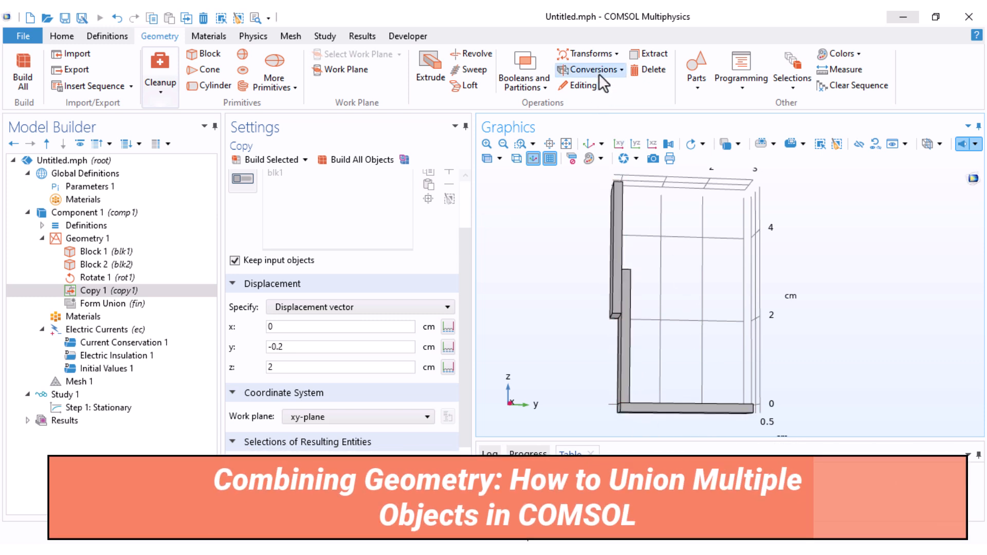
left_click(525, 78)
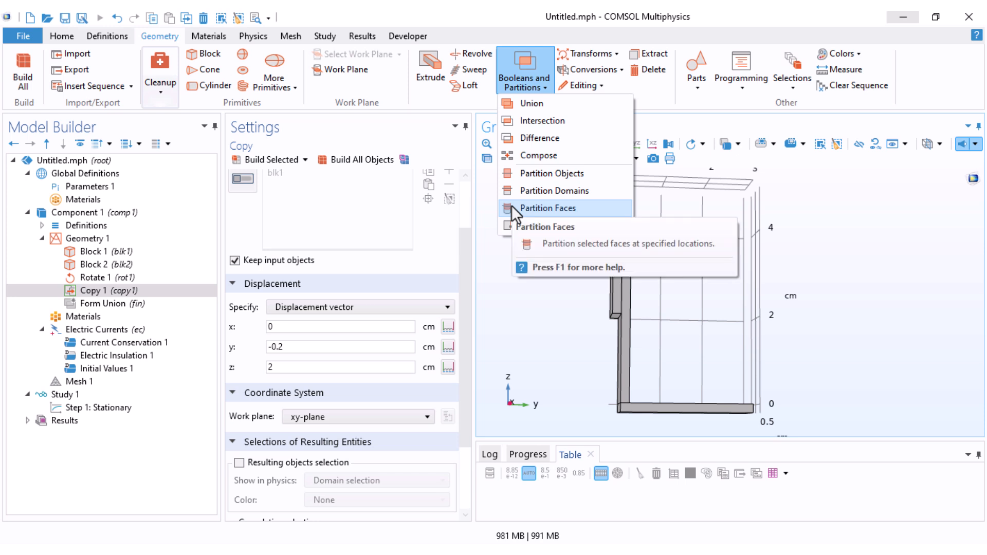
left_click(531, 104)
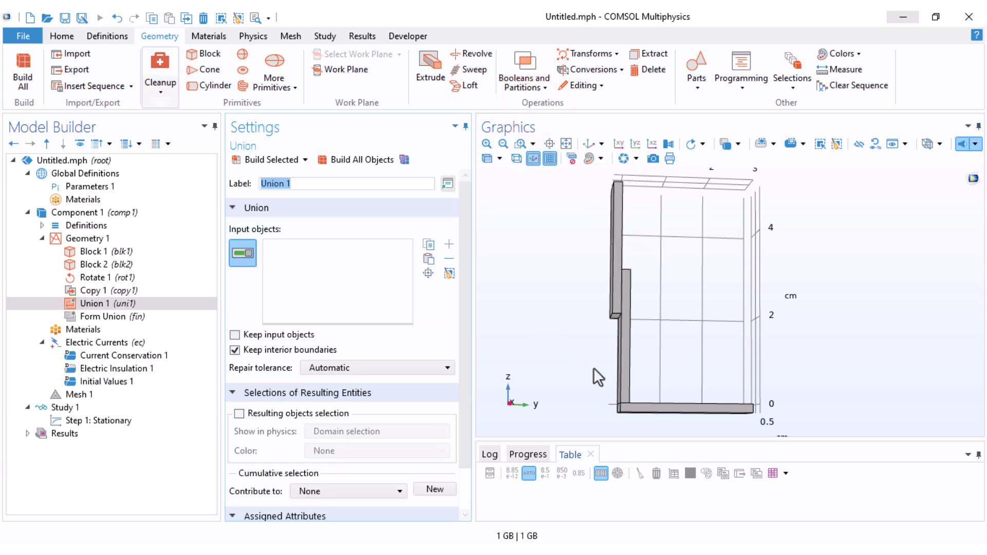
left_click(621, 391)
left_click(649, 413)
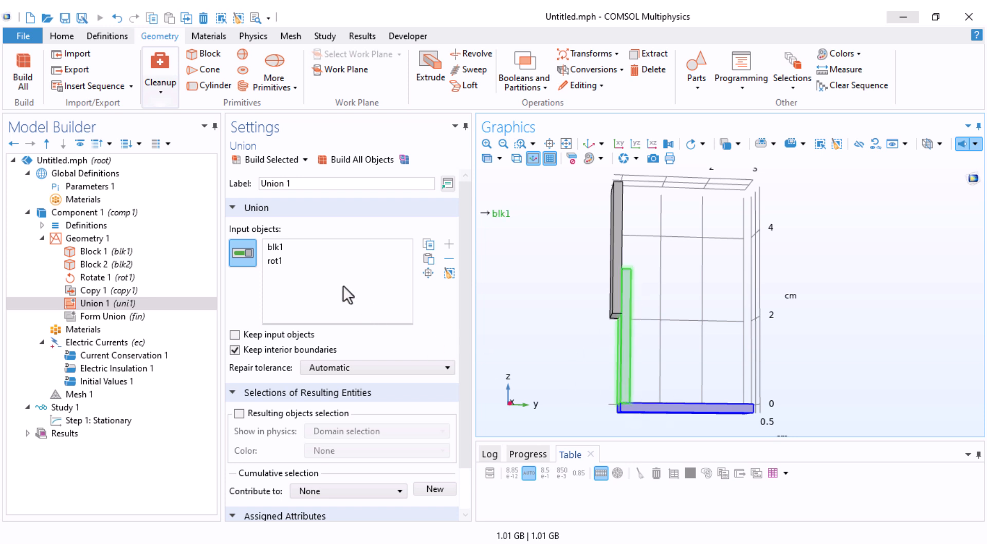
left_click(261, 159)
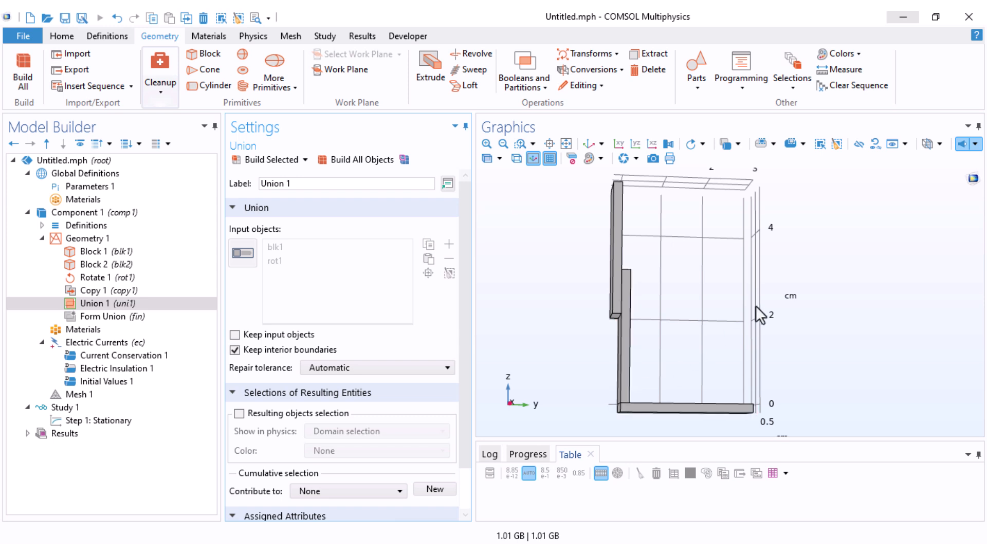
Step: Switch the graphics selection level to domains and then to boundaries, and inspect the united blocks
left_click(739, 144)
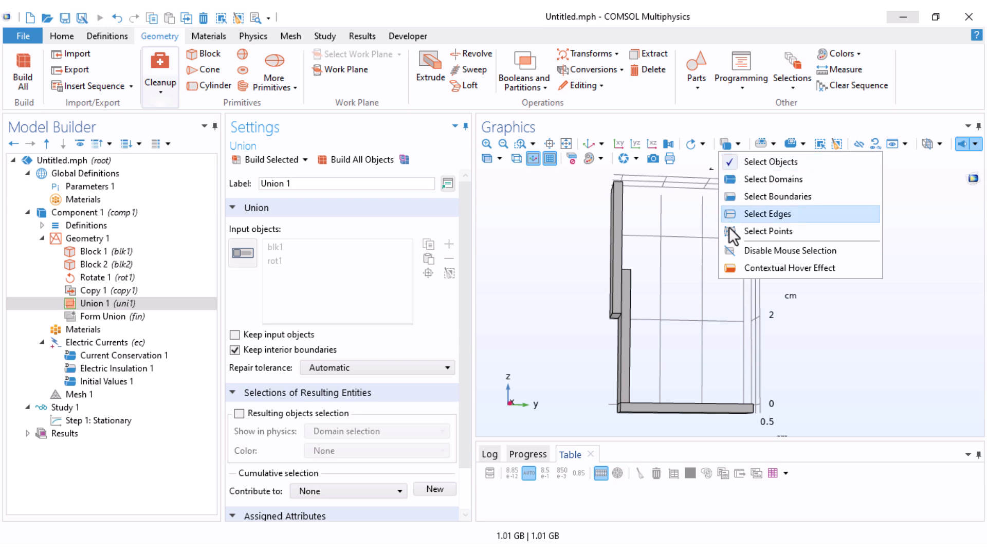
left_click(768, 181)
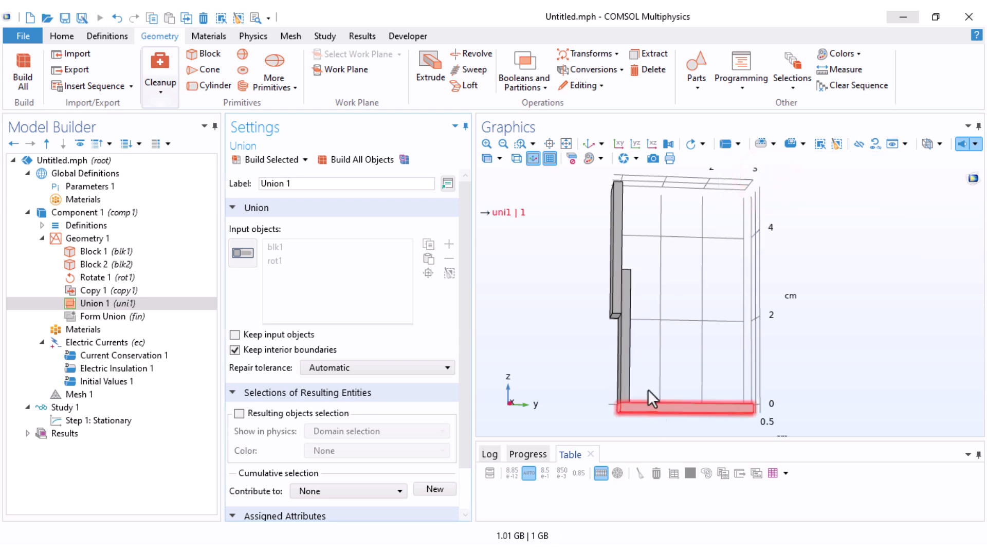
left_click(737, 147)
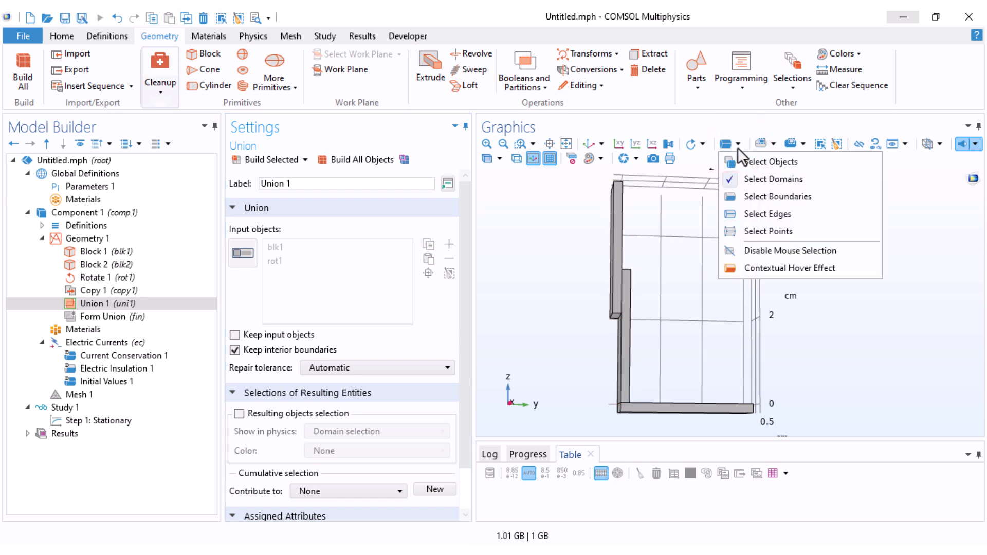
left_click(737, 198)
mouse_move(655, 304)
left_mouse_down()
mouse_move(689, 309)
mouse_move(669, 317)
left_mouse_up()
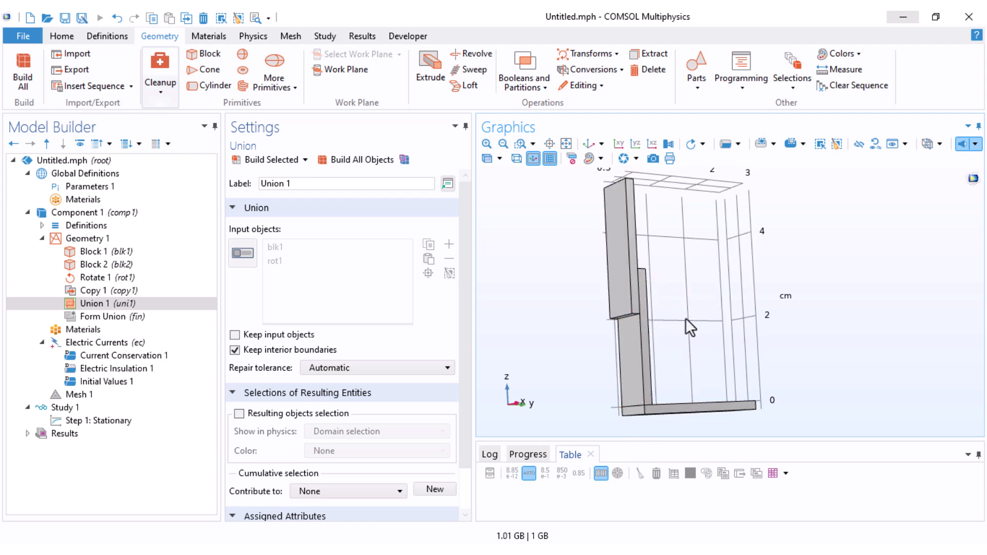
left_click_drag(687, 311, 677, 318)
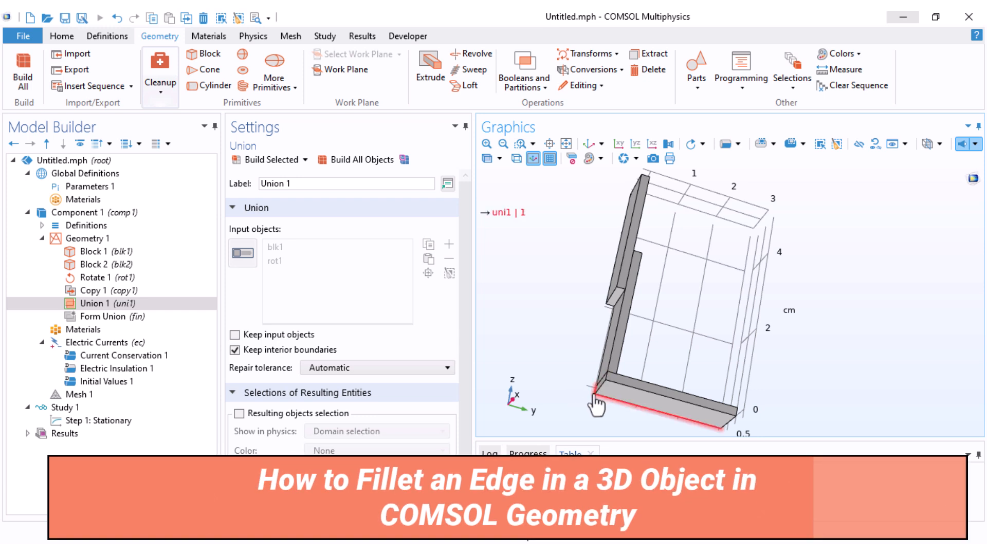
Step: Add a Fillet operation on the union's outer bottom edge where the vertical and horizontal blocks meet
left_click(585, 86)
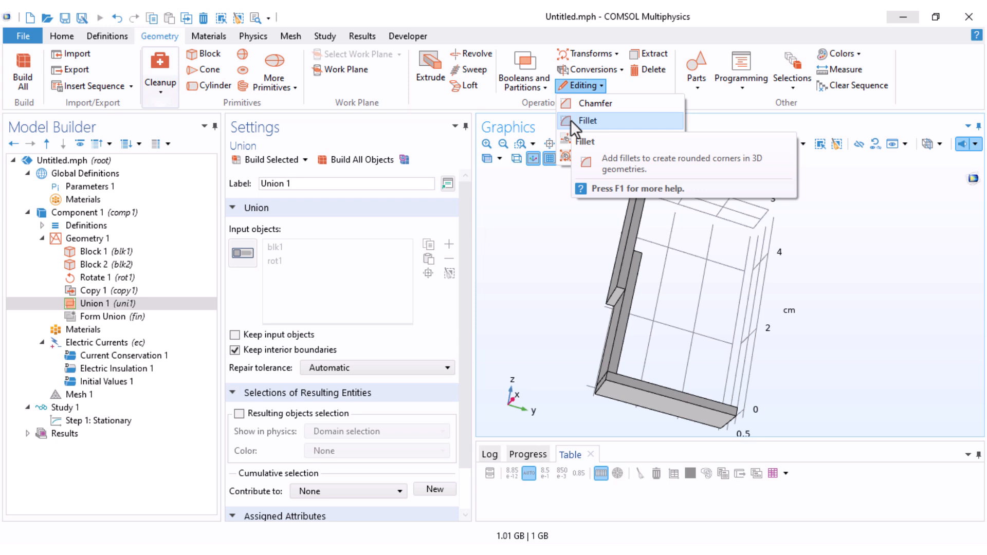
left_click(570, 119)
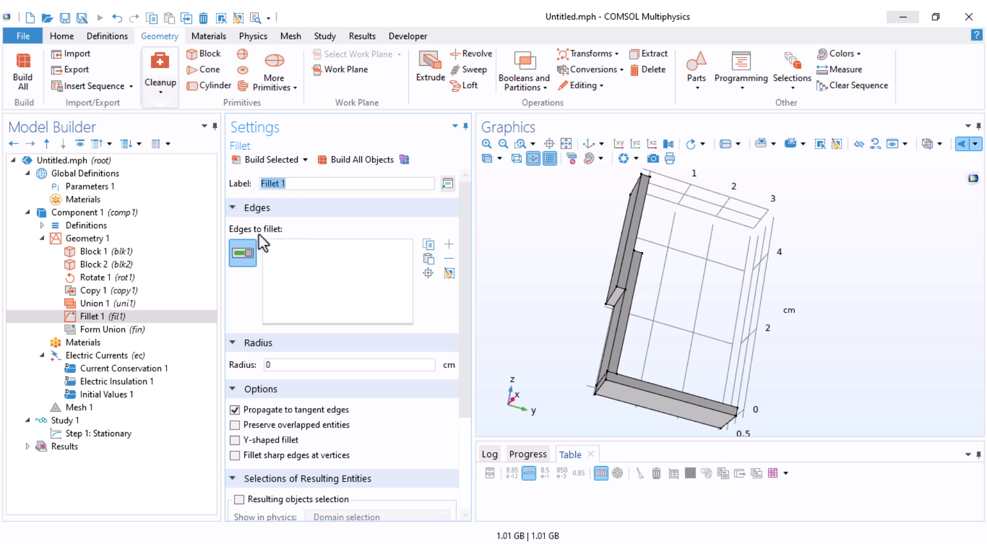
left_click_drag(553, 384, 571, 366)
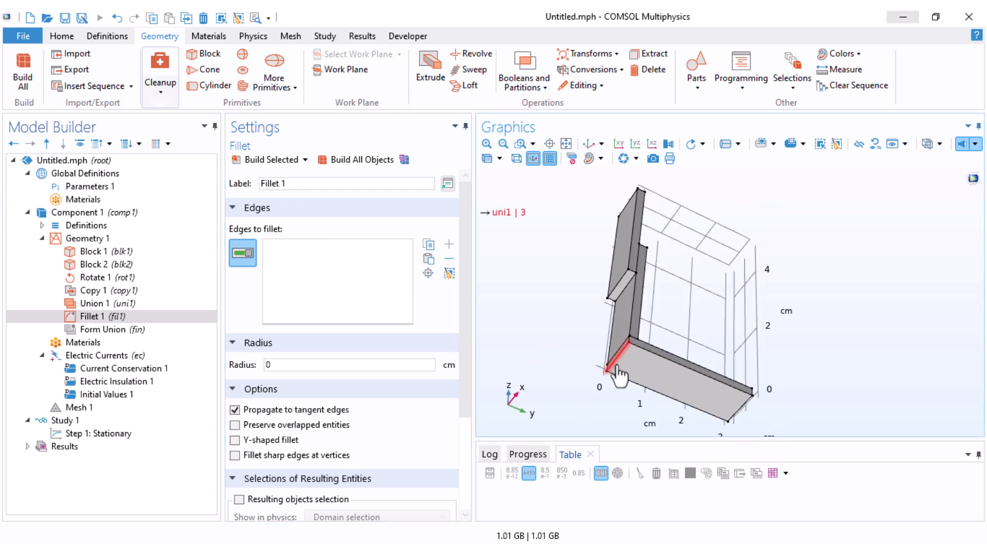
left_click(593, 381)
Step: Set the fillet radius to 0.15 cm, build it, and inspect the rounded corner
left_click(281, 365)
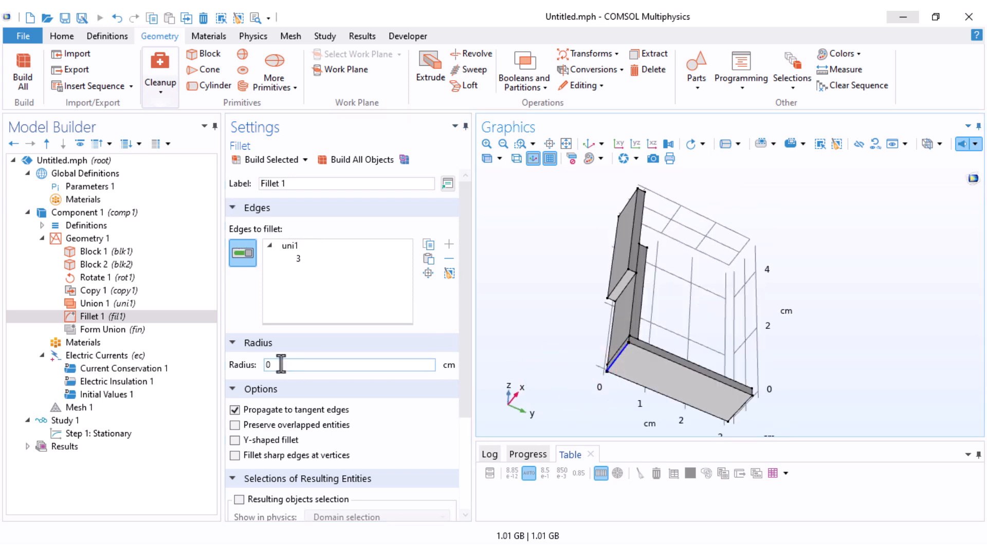
left_click_drag(280, 364, 264, 365)
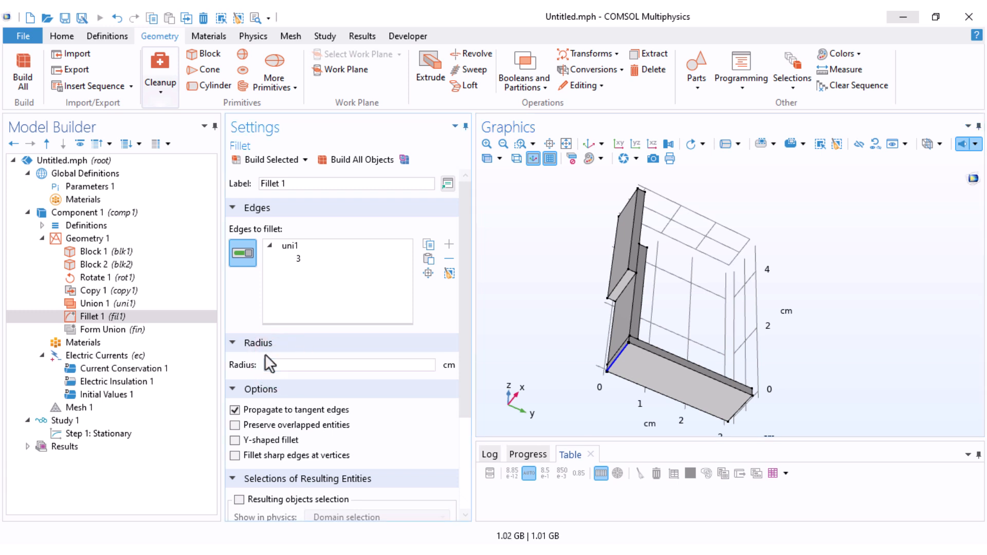
type("0.15")
left_click(272, 160)
left_click_drag(547, 326, 590, 397)
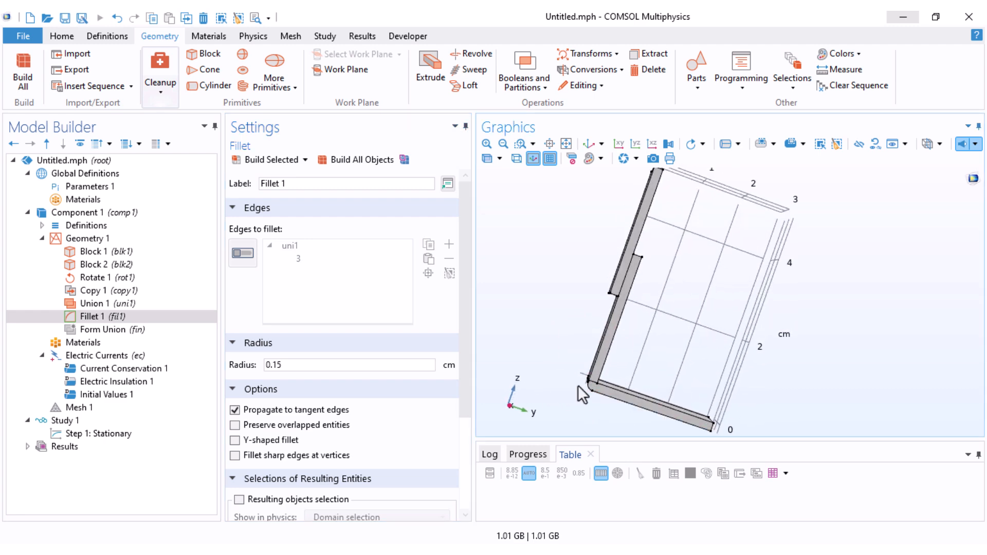
right_click_drag(612, 357, 632, 364)
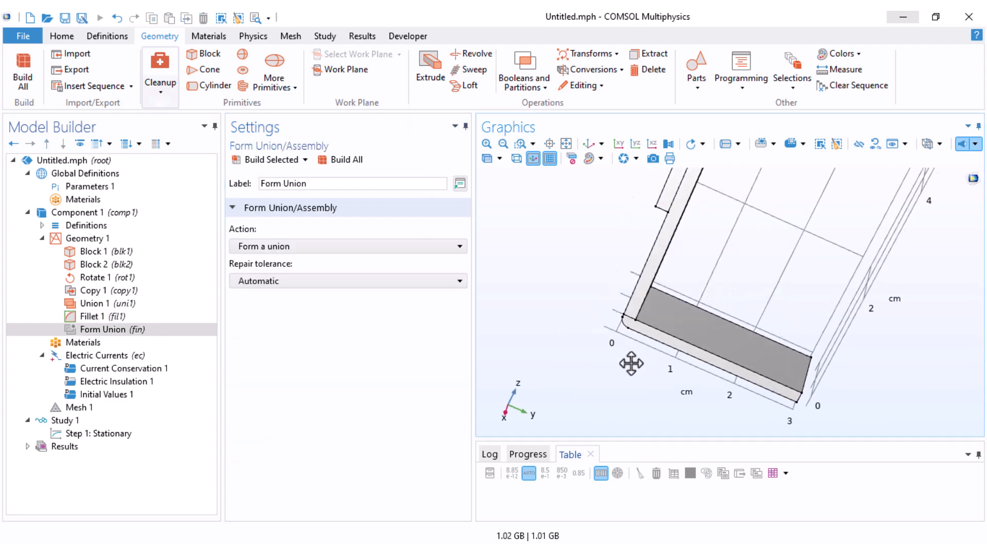
left_click_drag(631, 363, 634, 372)
left_click_drag(602, 243, 566, 246)
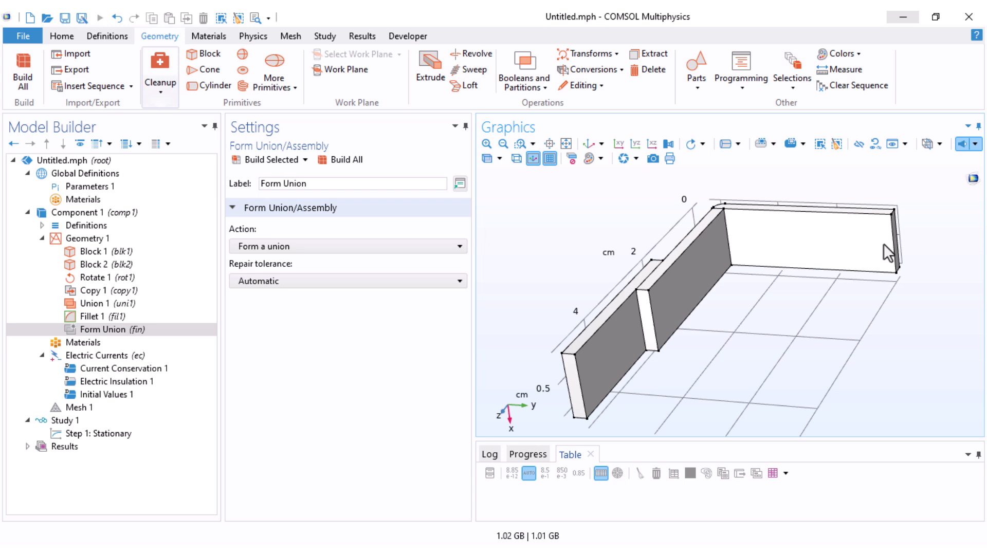
Step: Finalize the geometry with Form Union by building all, and collapse the geometry sequence
left_click(103, 332)
left_click(346, 159)
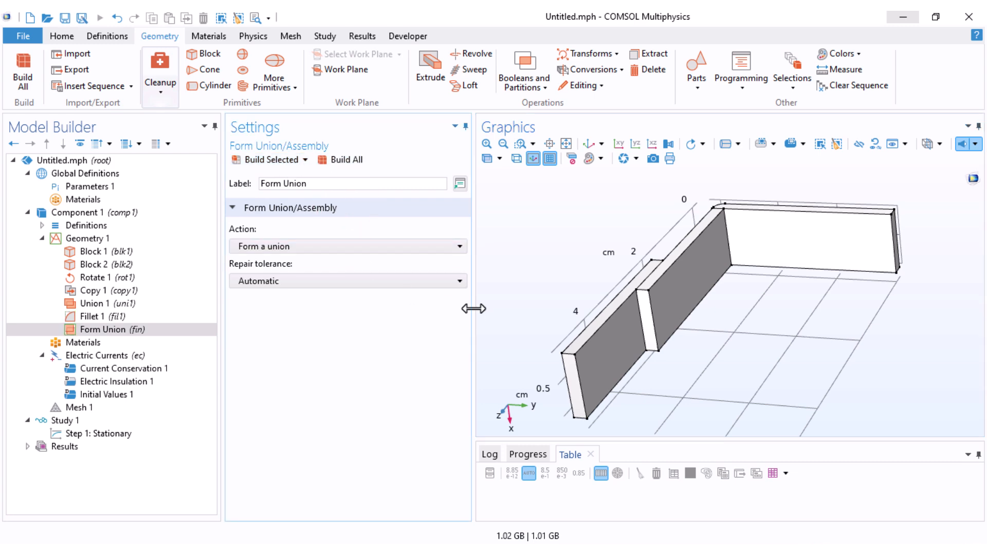
left_click(42, 238)
left_click_drag(758, 350, 654, 276)
Step: Add Copper from the AC/DC material library to all domains and review its material contents
left_click(66, 251)
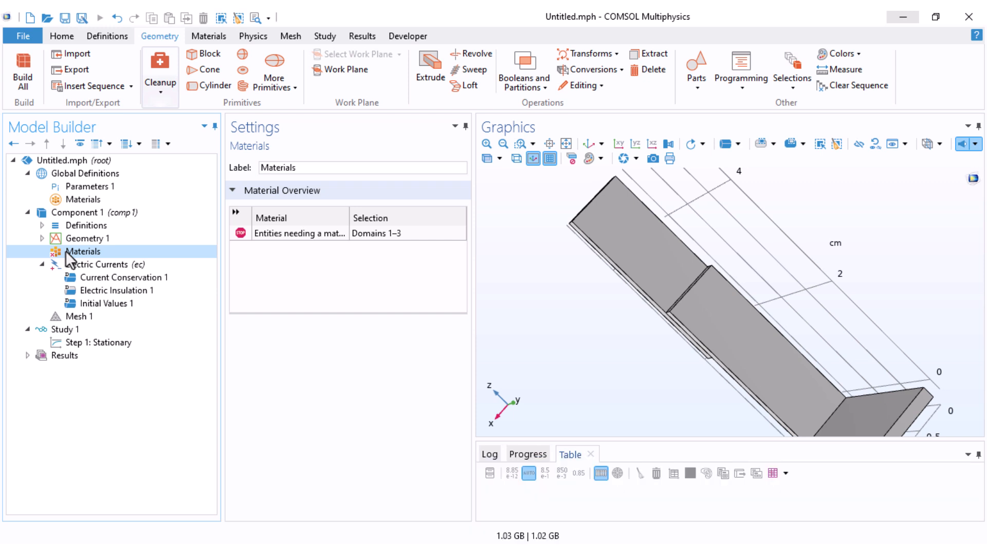
right_click(65, 251)
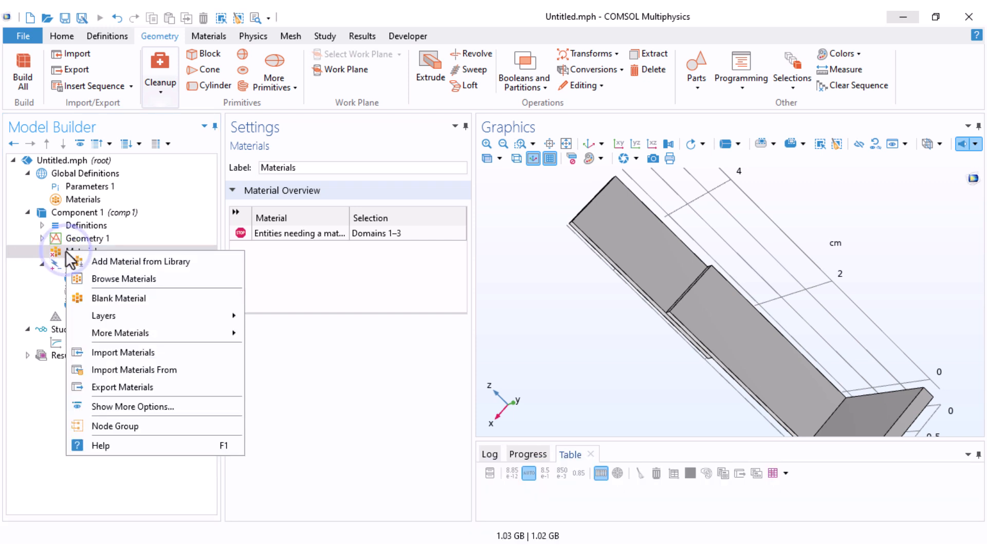
left_click(109, 261)
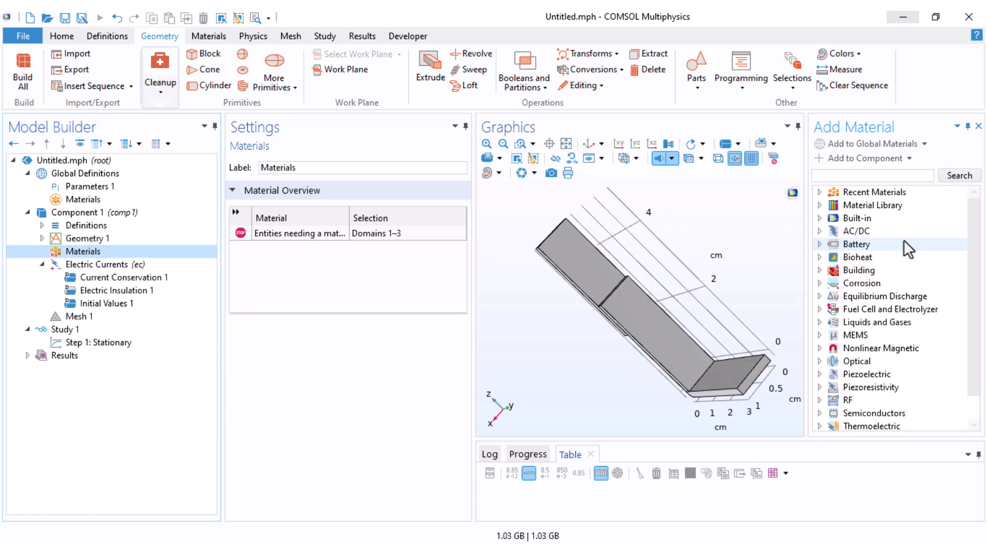
left_click(819, 231)
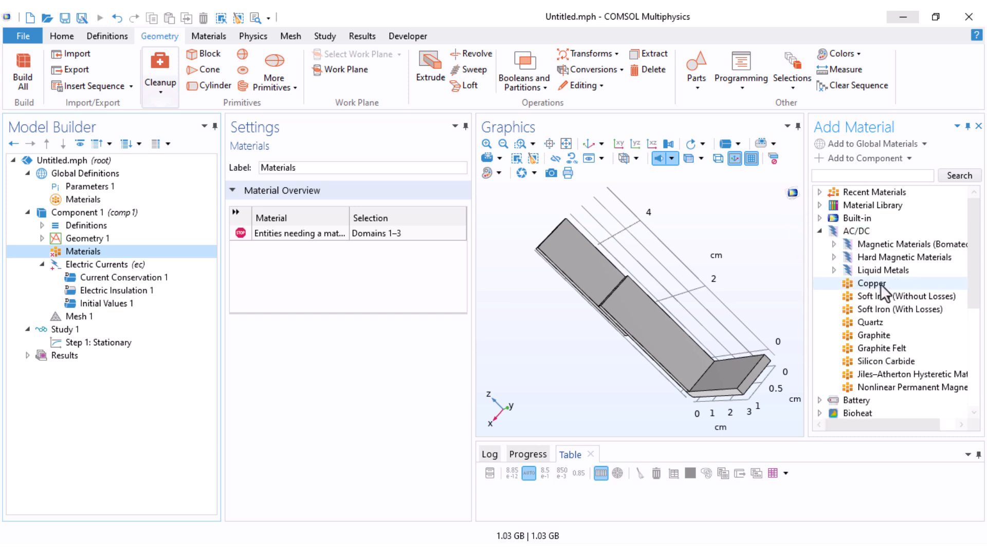
left_click(866, 284)
double_click(877, 283)
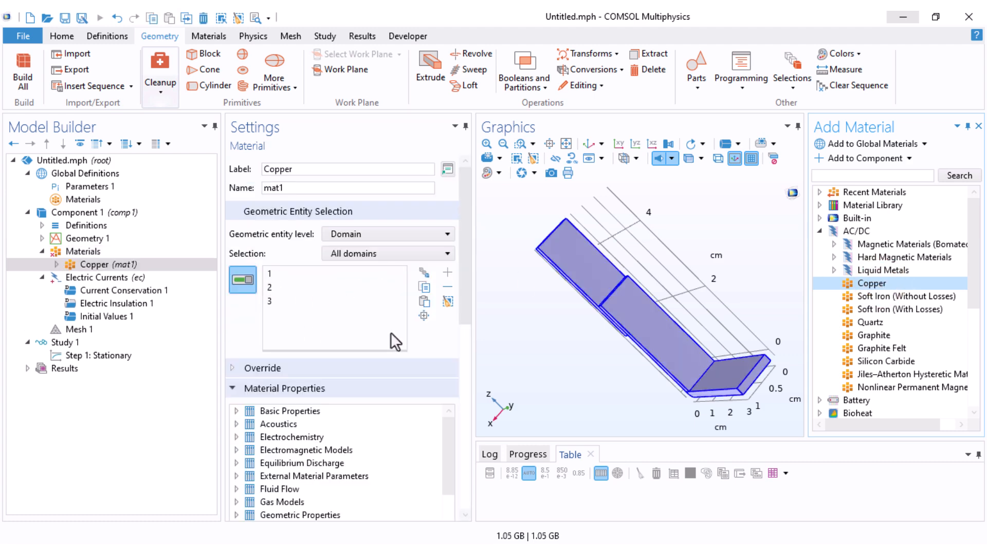
left_click(979, 126)
left_click_drag(654, 376, 686, 294)
middle_click_drag(743, 275, 742, 340)
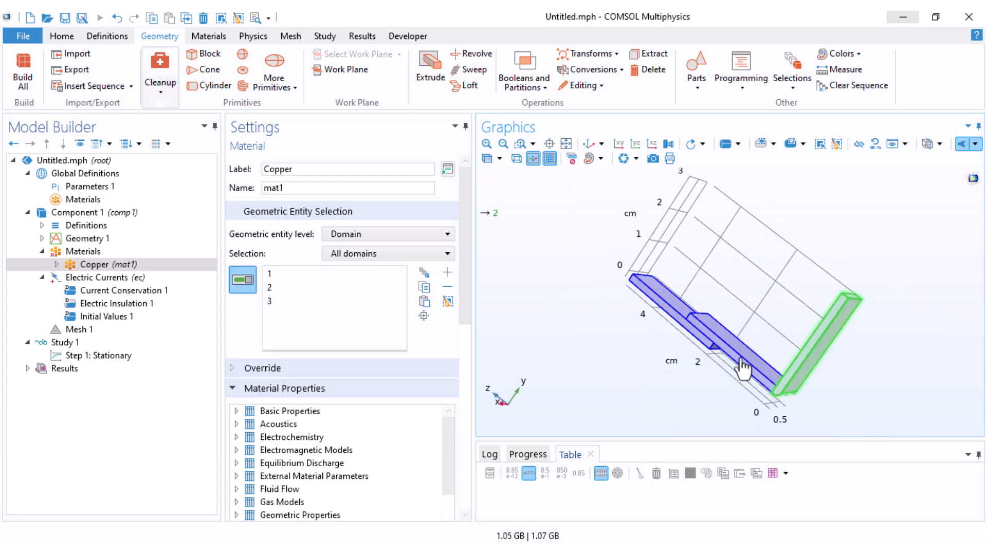
left_click_drag(467, 267, 545, 377)
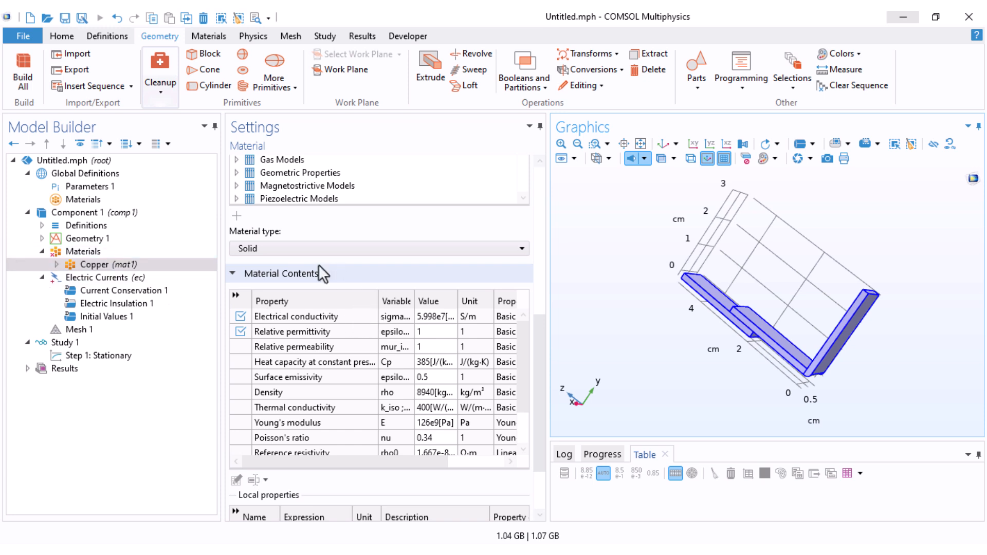
left_click(40, 252)
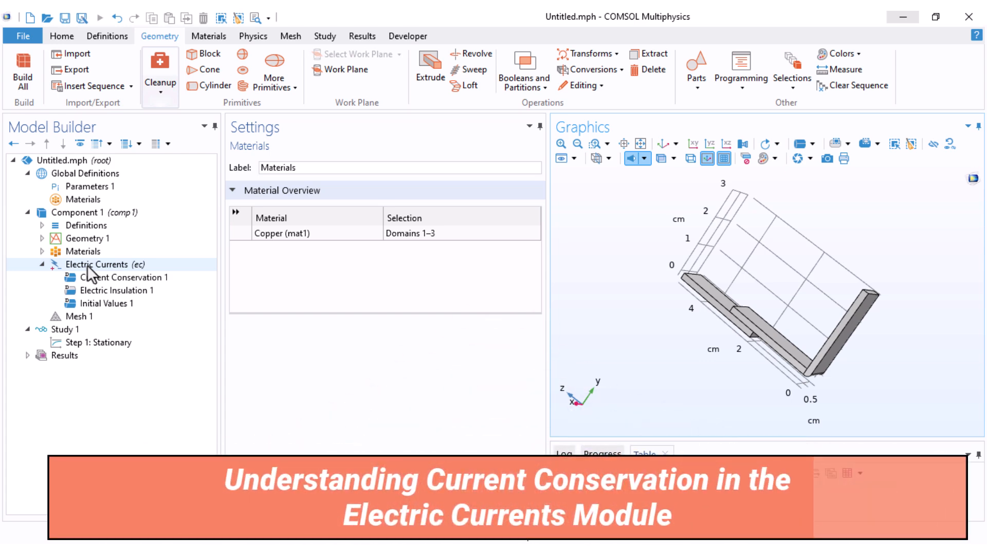
Step: Show the equations of Current Conservation 1 and set its material type to Solid
left_click(97, 277)
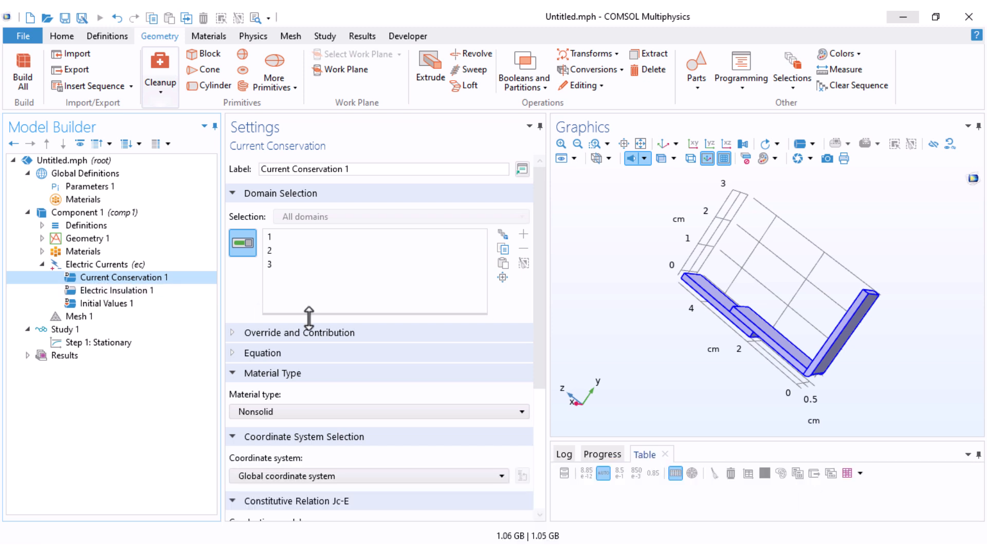
left_click(252, 358)
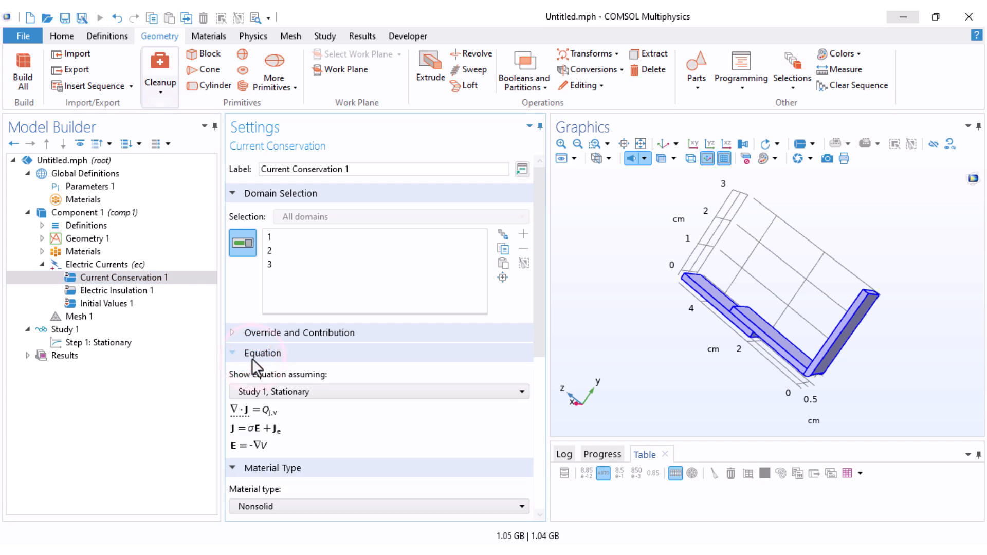
scroll(309, 365, "down", 2)
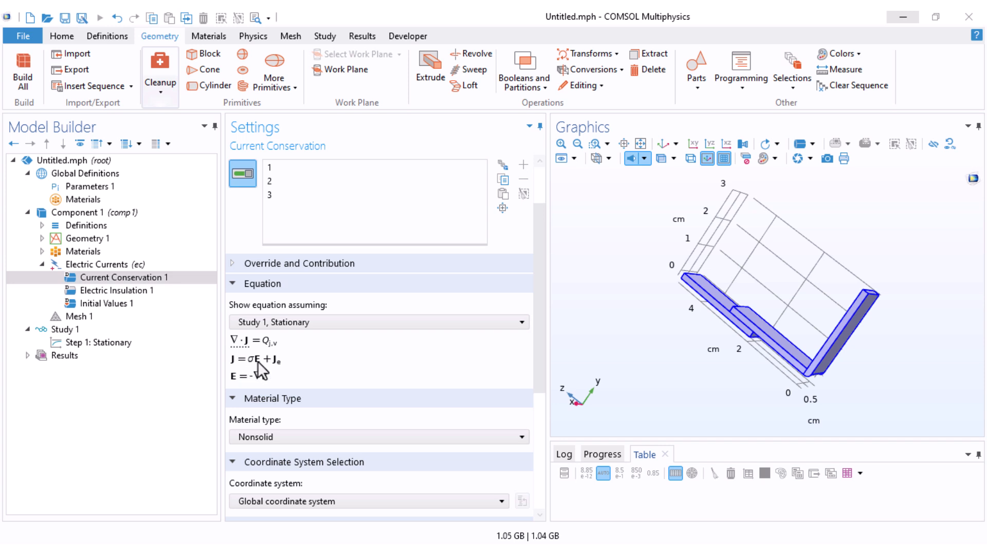
left_click(415, 424)
left_click_drag(541, 333, 541, 395)
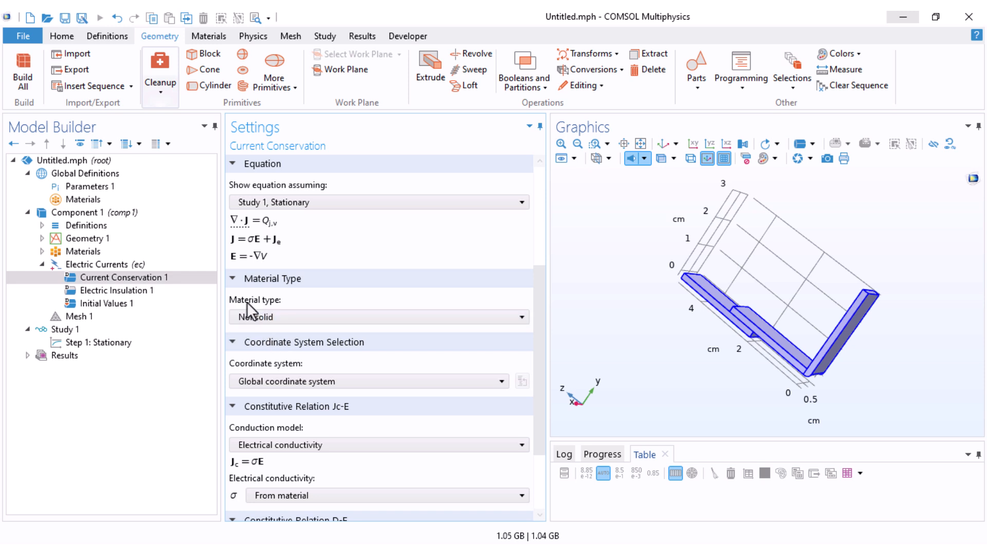
left_click(276, 320)
left_click(276, 334)
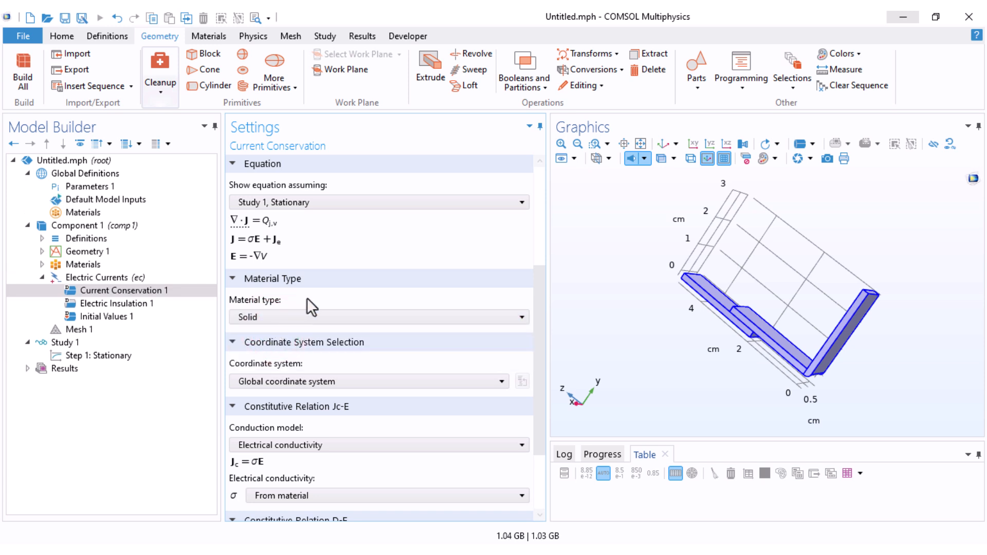
Step: Set the electrical conductivity source of Current Conservation 1 to User defined
scroll(288, 369, "down", 2)
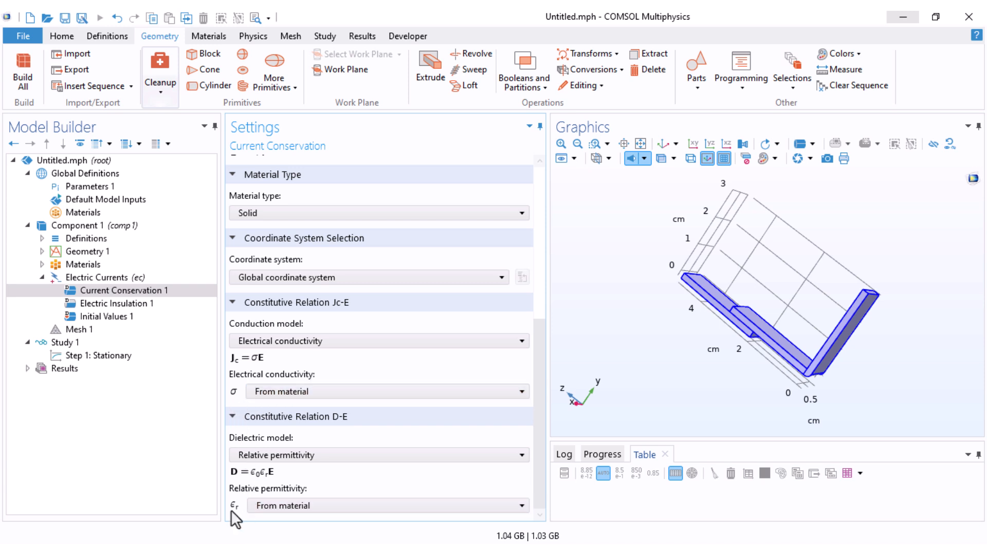
left_click(264, 394)
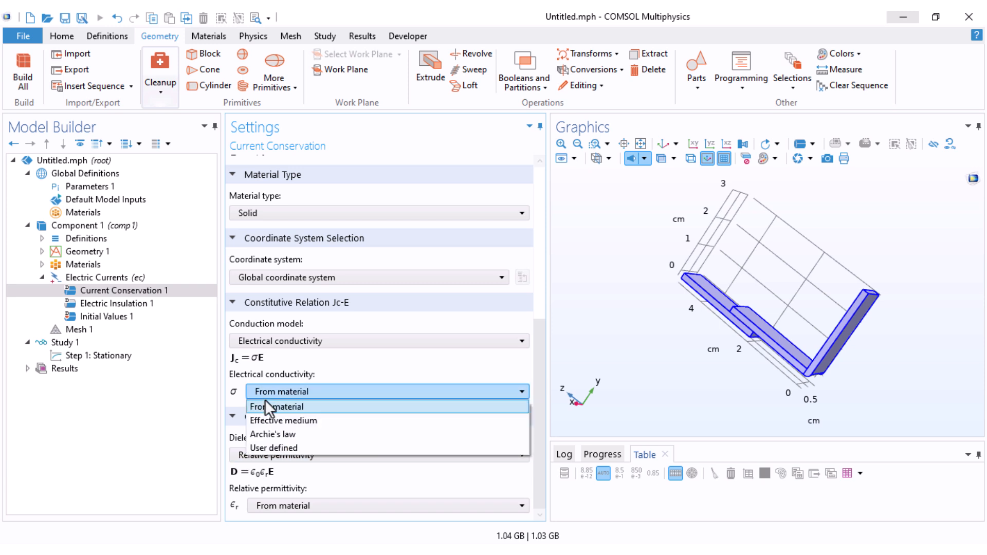
left_click(262, 447)
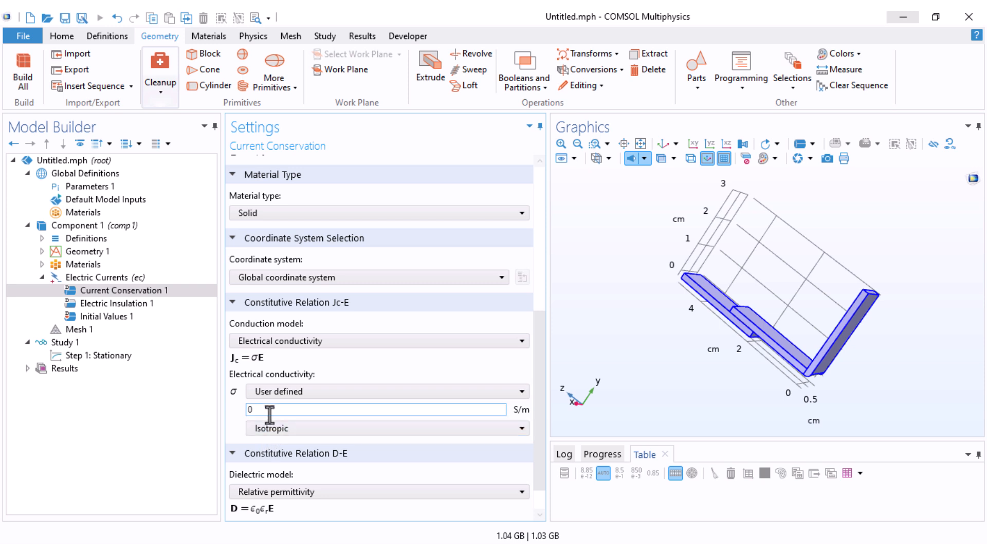
Step: Set the electrical conductivity source of Current Conservation 1 to From material, and review Copper's material contents
double_click(245, 410)
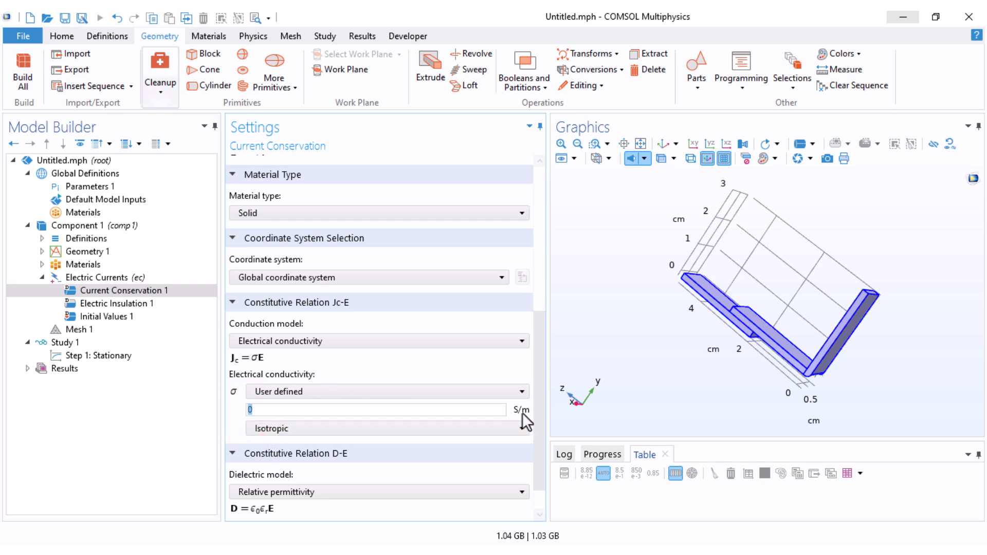
left_click(342, 392)
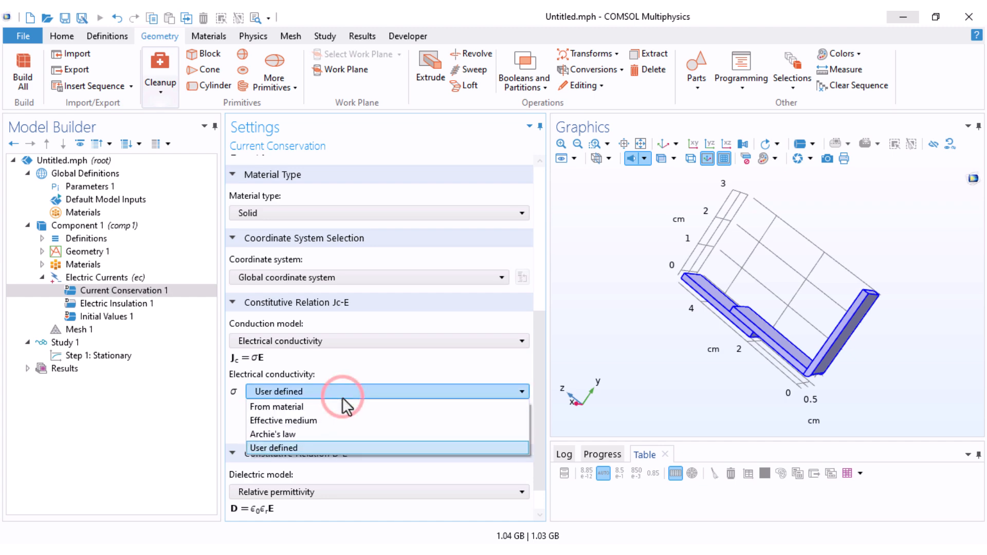
left_click(300, 405)
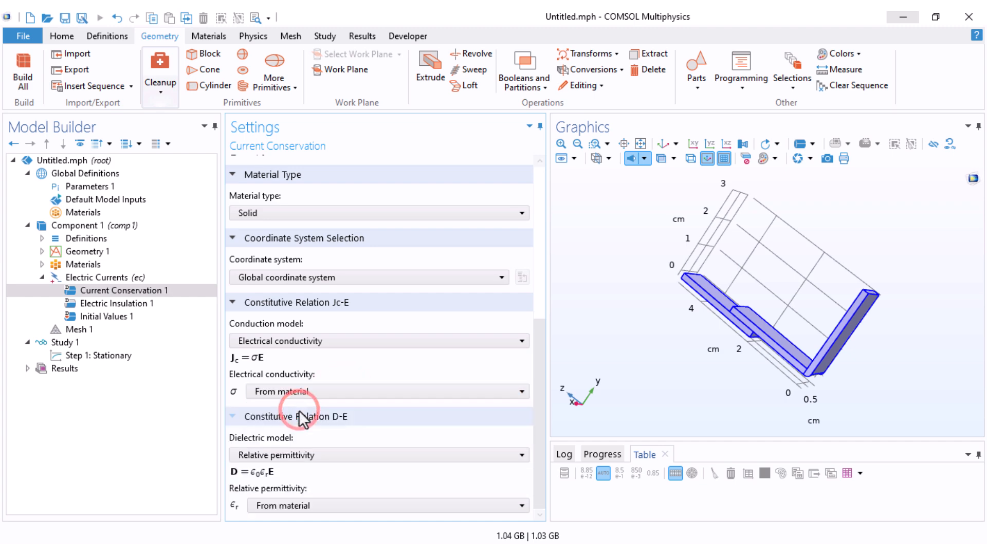
left_click(43, 264)
double_click(59, 281)
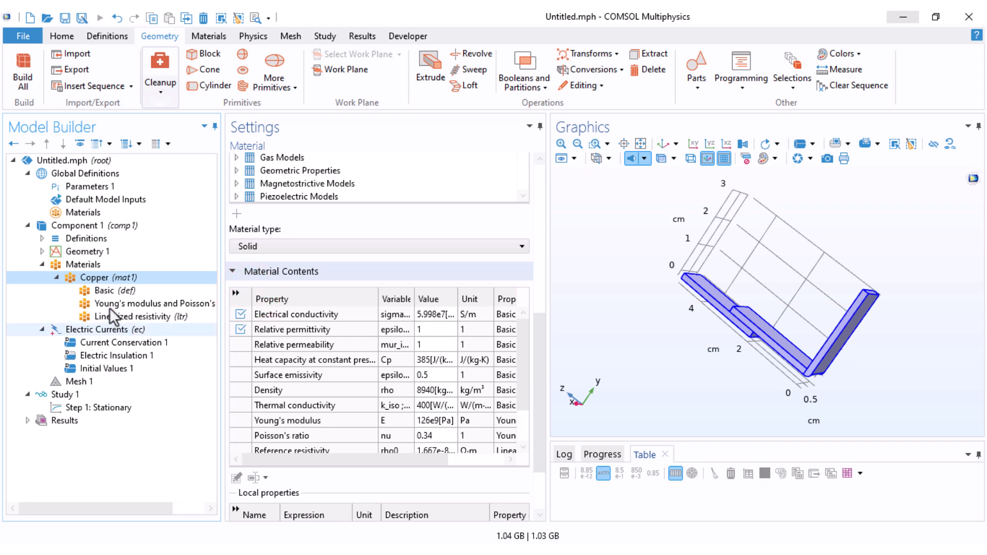
left_click(43, 265)
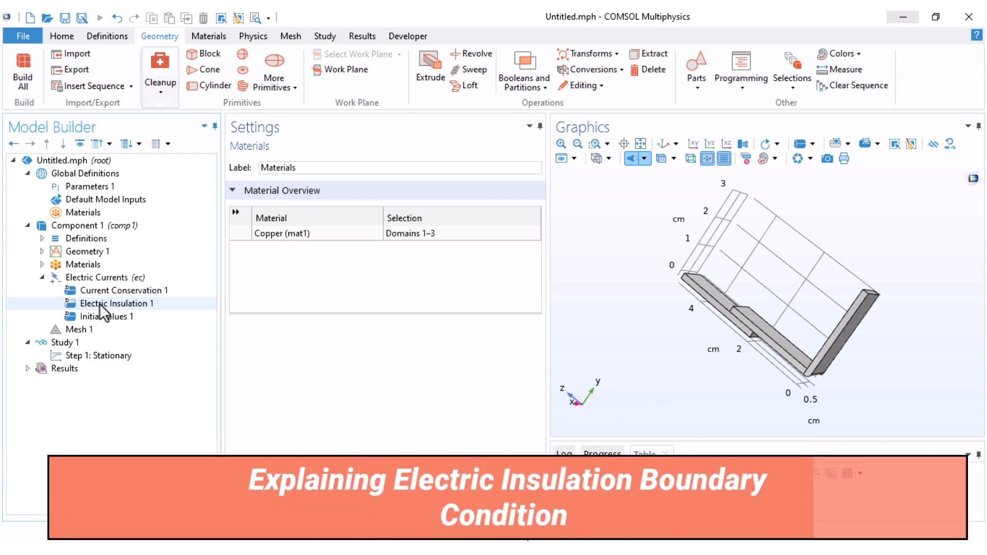
Step: Show the equation of Electric Insulation 1 and examine its boundaries on the model
left_click(100, 303)
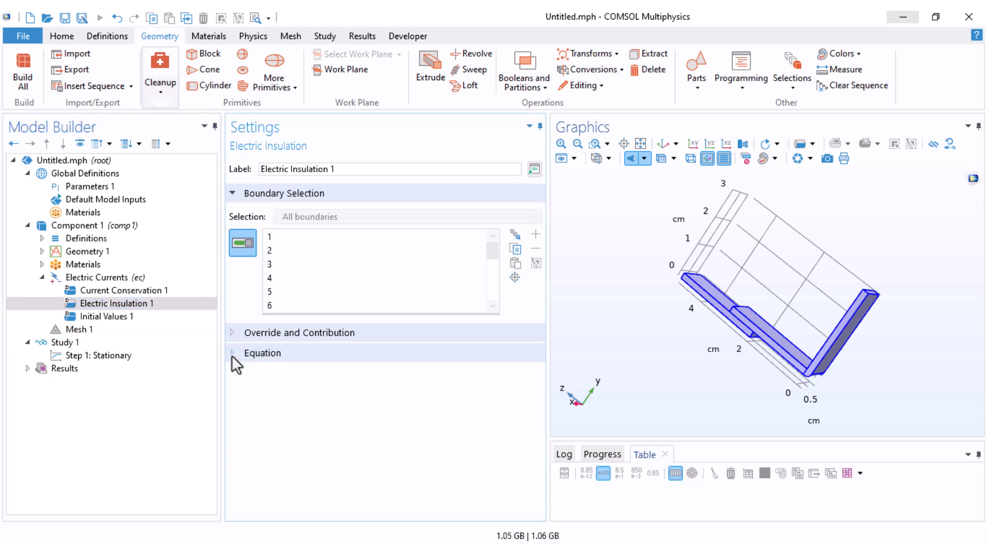
left_click(233, 355)
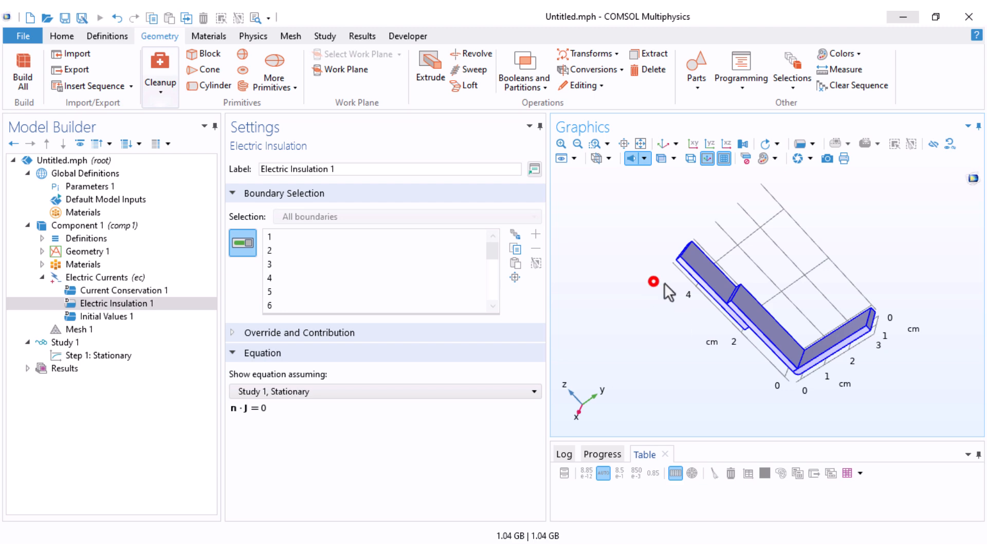
left_click_drag(655, 282, 710, 283)
left_click_drag(842, 339, 784, 335)
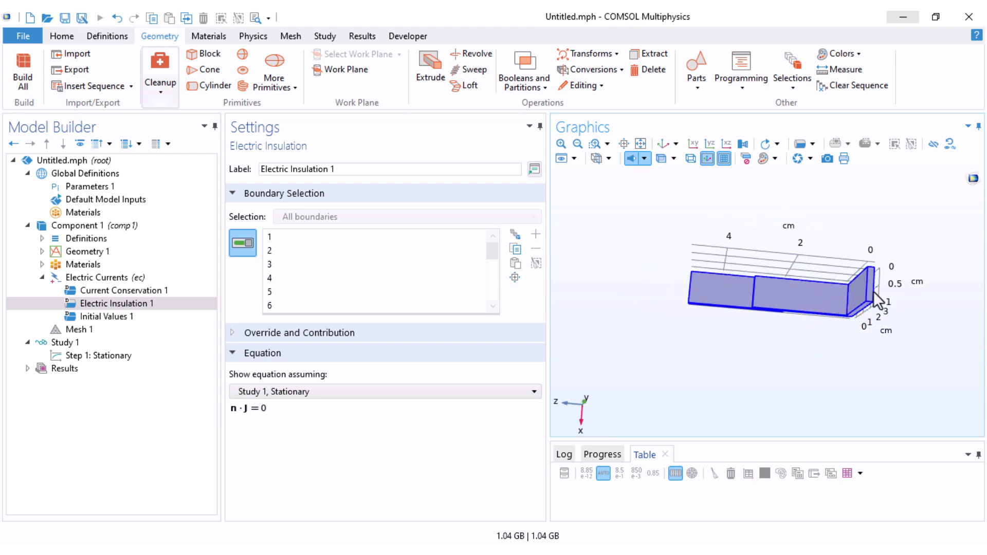
Step: Add a Ground boundary condition to Electric Currents and assign it to the free end face of the angled leg, boundary 17
left_click(82, 278)
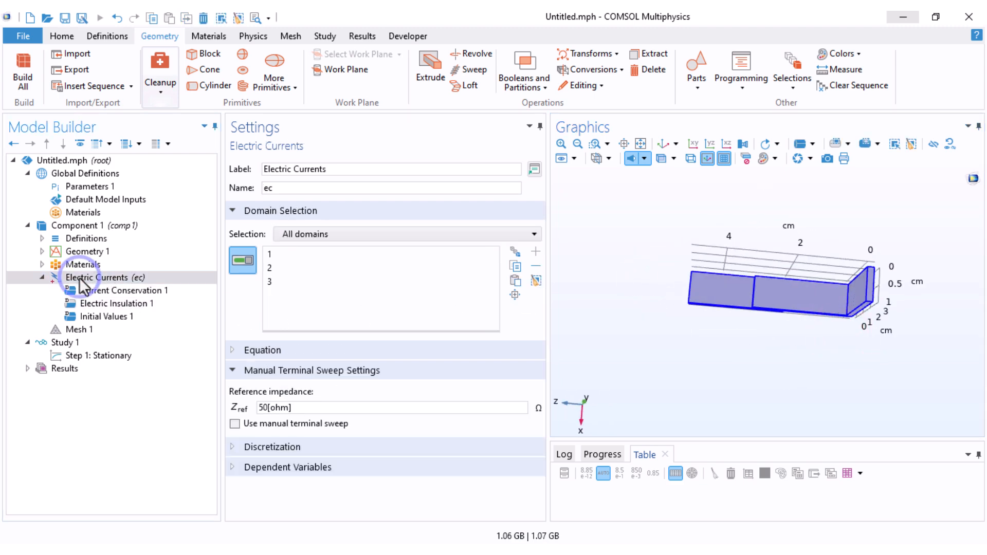
right_click(79, 278)
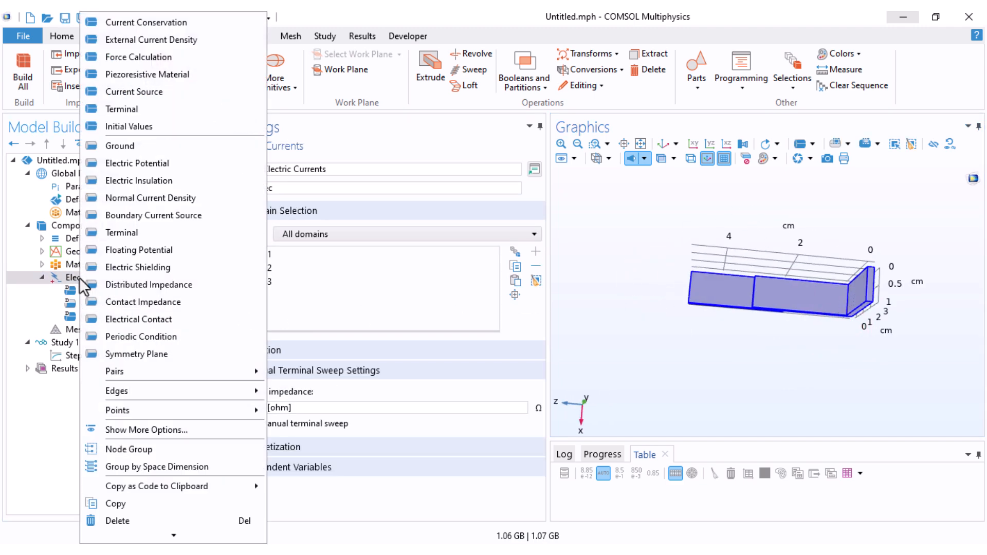
left_click(117, 151)
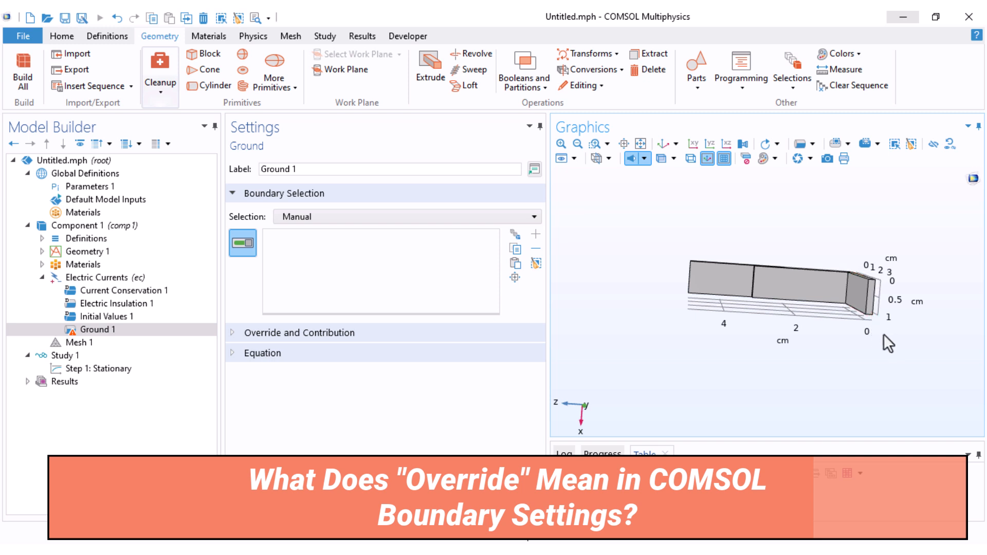
scroll(854, 288, "up", 3)
left_click(843, 259)
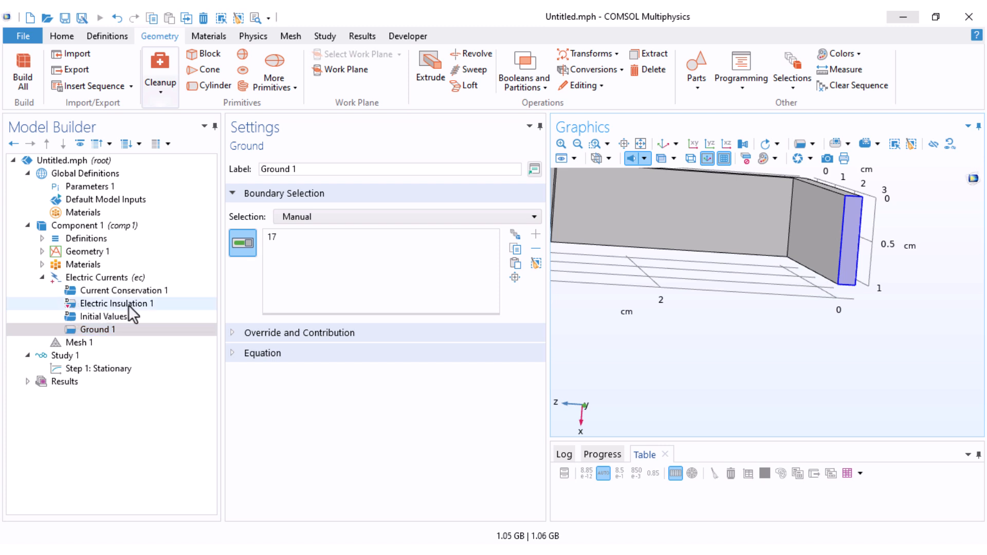
Step: Check how boundary 17 is listed in Electric Insulation 1 and highlight it on the model
left_click(103, 330)
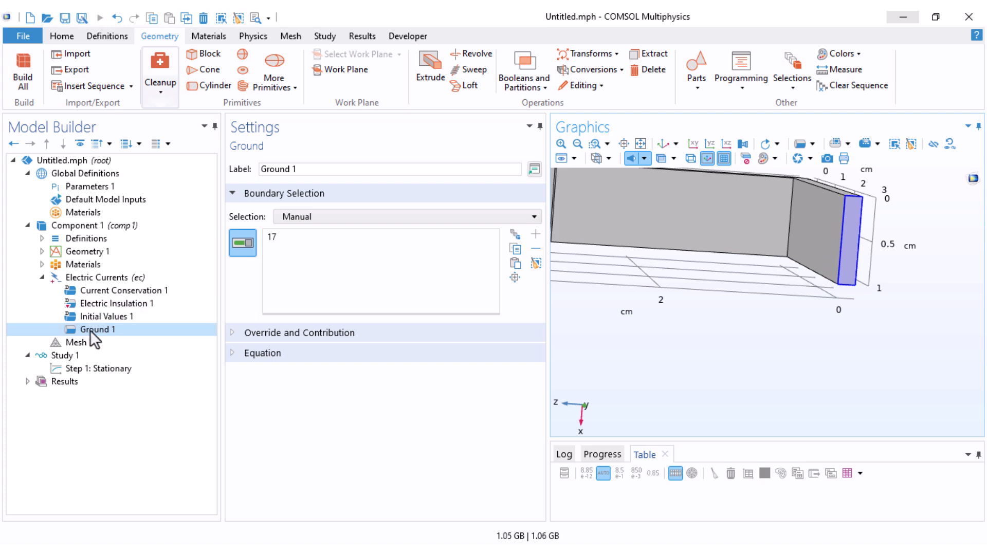
left_click(91, 304)
scroll(425, 264, "down", 5)
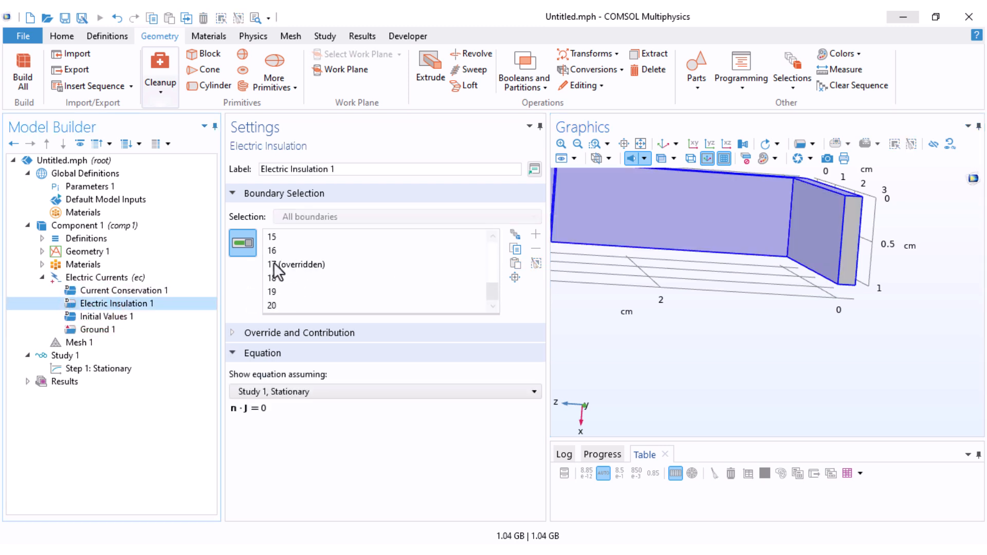
left_click(320, 265)
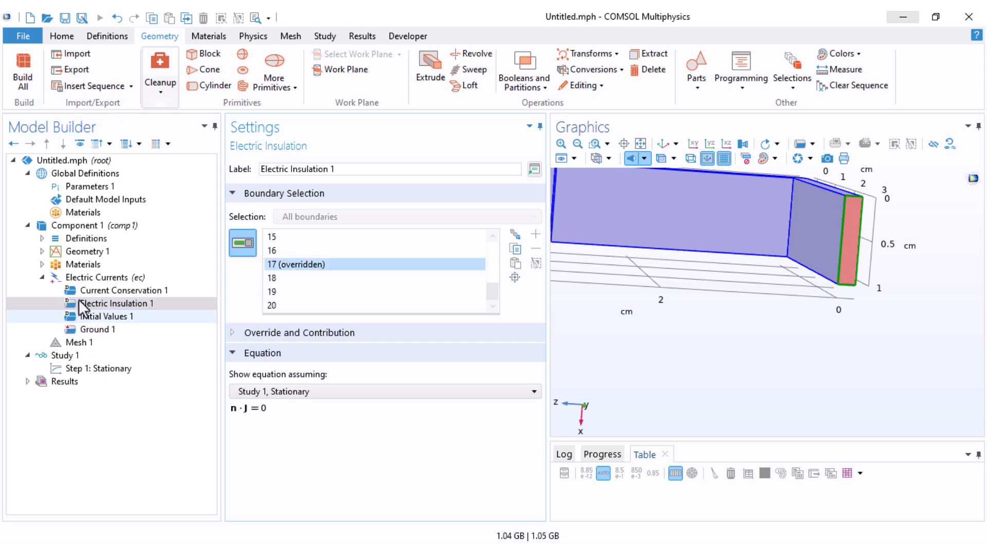
Step: Add a boundary Terminal on the opposite end face of the conductor, boundary 4, with a current of 1 A
right_click(86, 277)
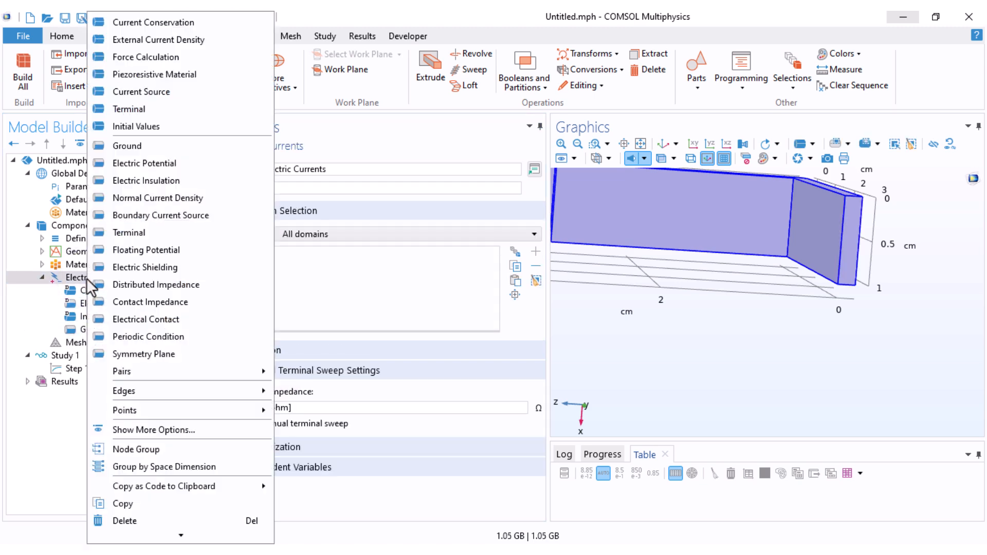
left_click(131, 233)
left_click_drag(649, 299, 686, 242)
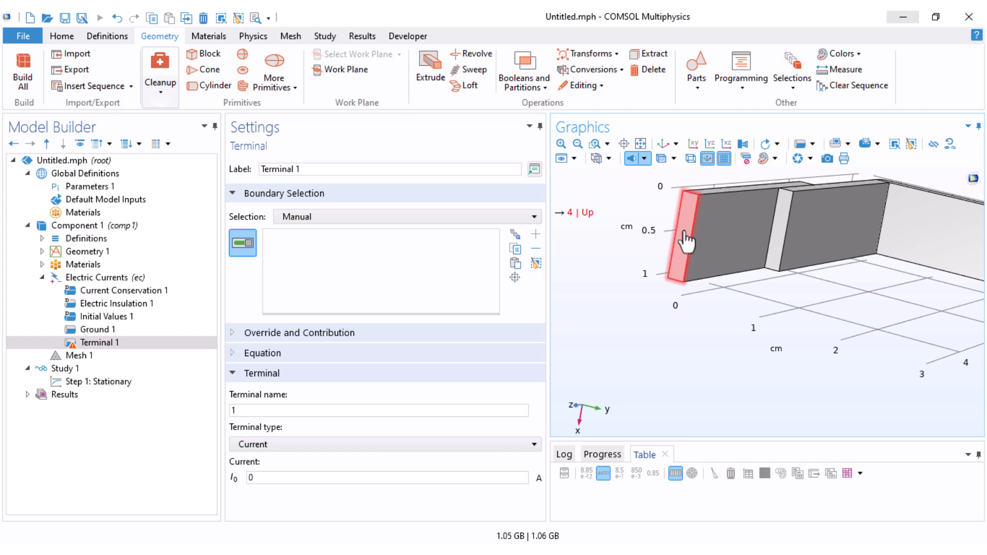
left_click(687, 242)
double_click(251, 478)
type("1")
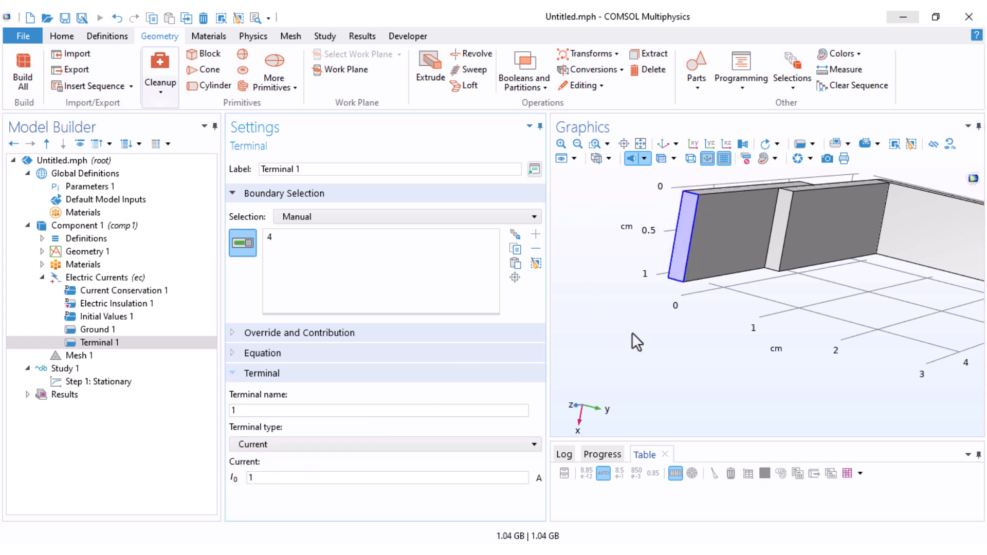
Step: Try the Voltage type for Terminal 1 and set the terminal type back to Current
left_click(262, 445)
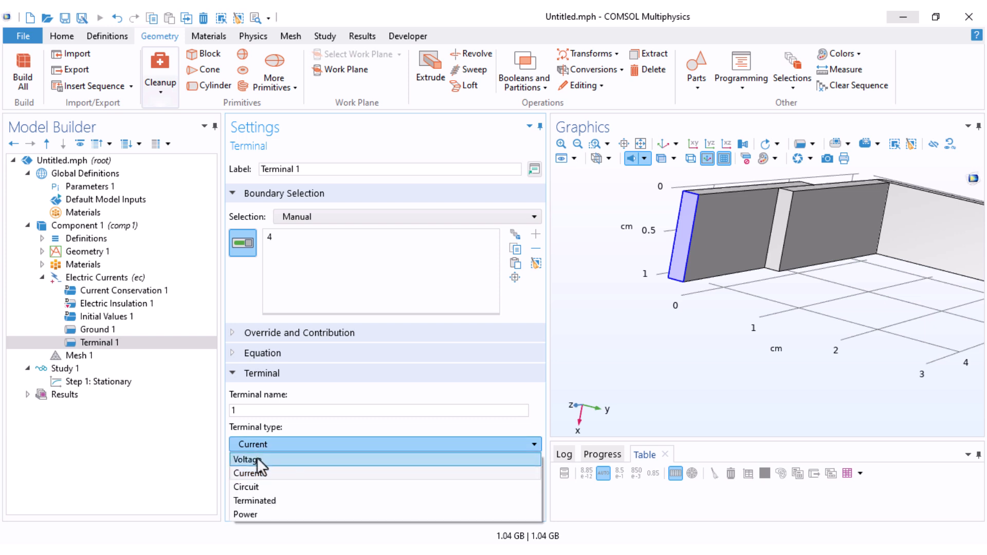
left_click(258, 459)
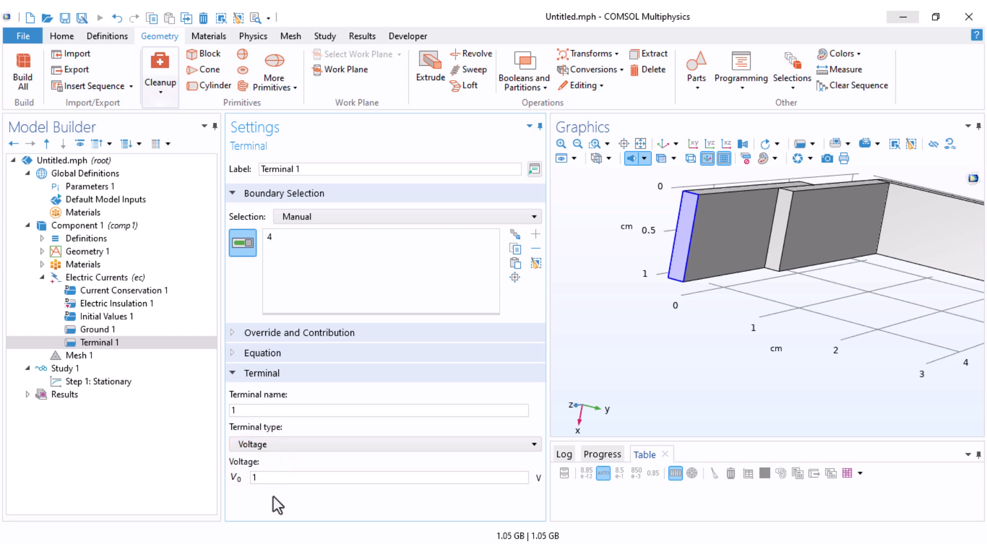
left_click(279, 440)
left_click(260, 468)
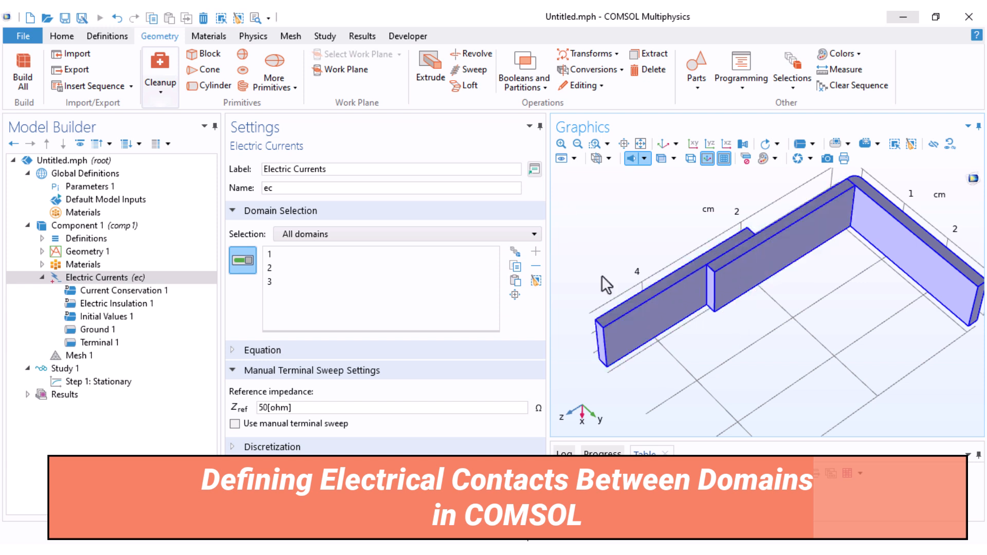
Step: Add an Electrical Contact condition and, with transparency on, assign it to the internal face between the two overlapping blocks, boundary 11
right_click(100, 281)
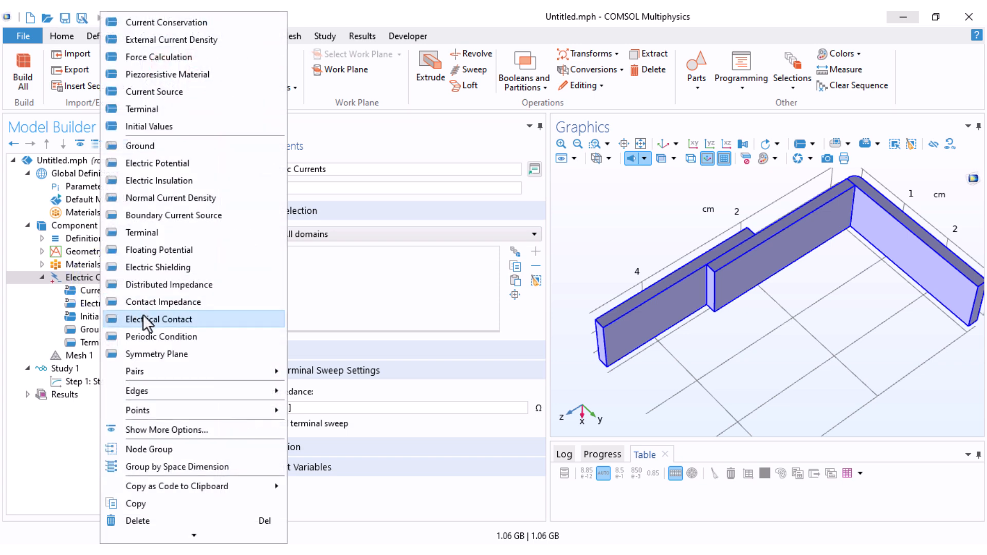
left_click(165, 322)
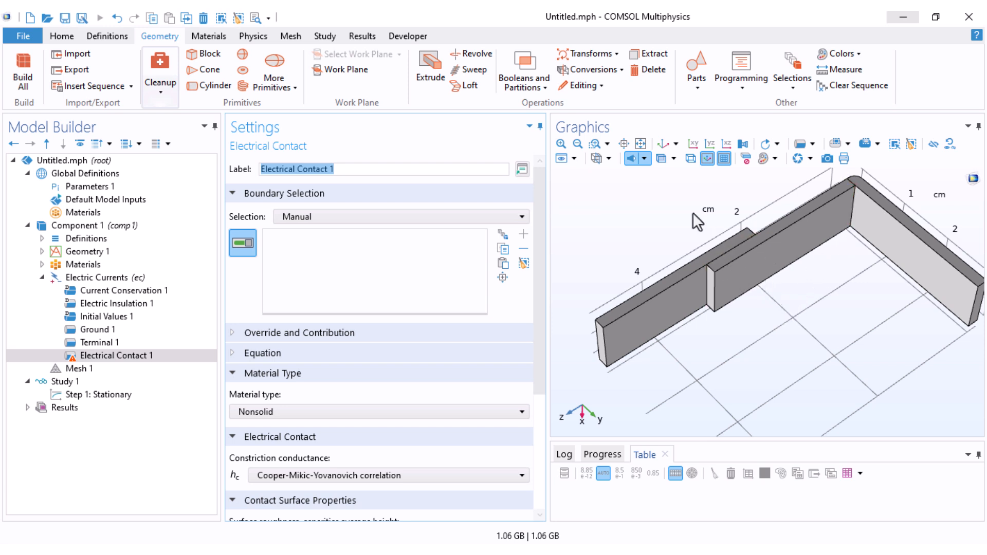
left_click(662, 161)
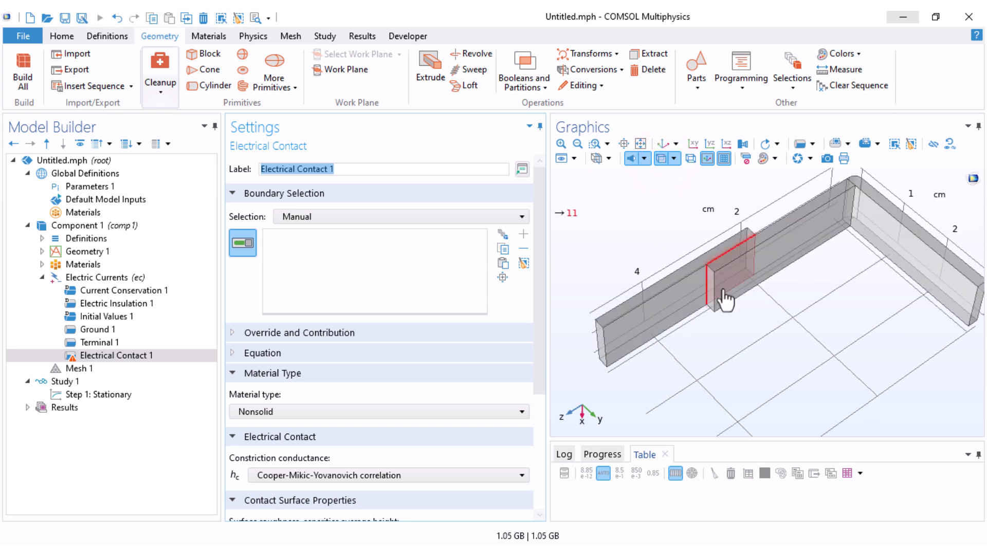
middle_click_drag(723, 291, 718, 237)
left_click_drag(709, 301, 736, 280)
left_click_drag(733, 361, 628, 417)
right_click_drag(627, 410, 691, 270)
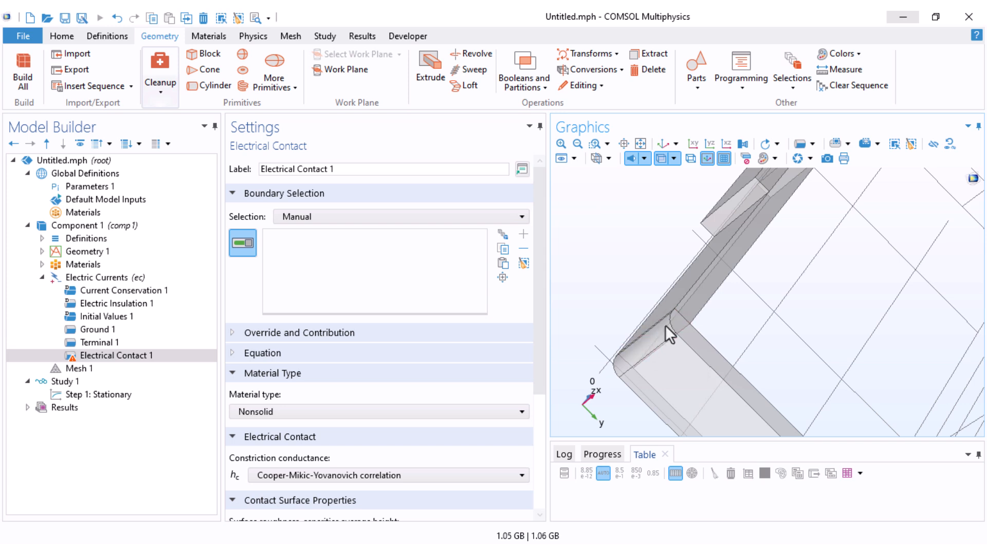
left_click_drag(797, 279, 807, 363)
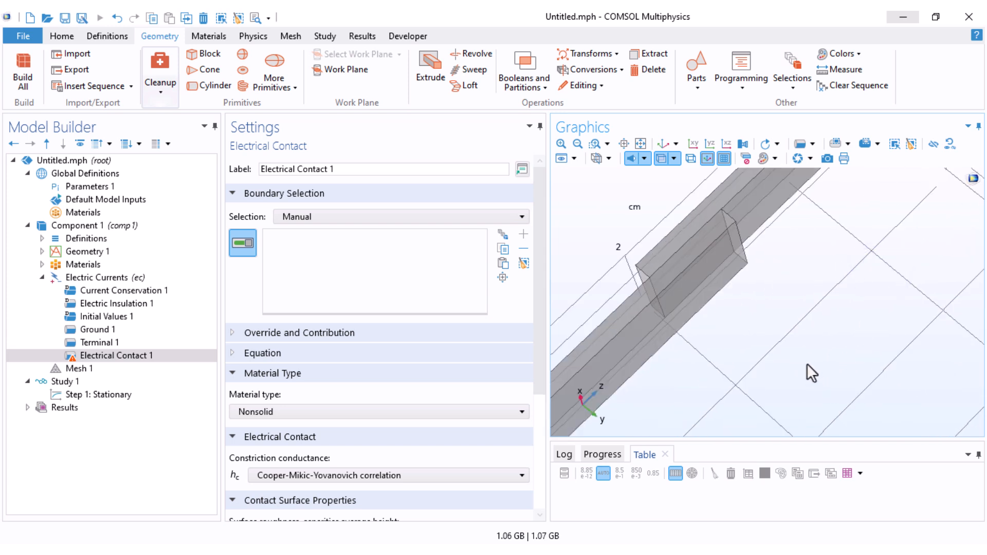
left_click(700, 271)
Step: Set Electrical Contact 1 to Solid material type with the Cooper-Mikic-Yovanovich correlation, and review its contact surface properties
left_click_drag(538, 310, 534, 417)
left_click(335, 239)
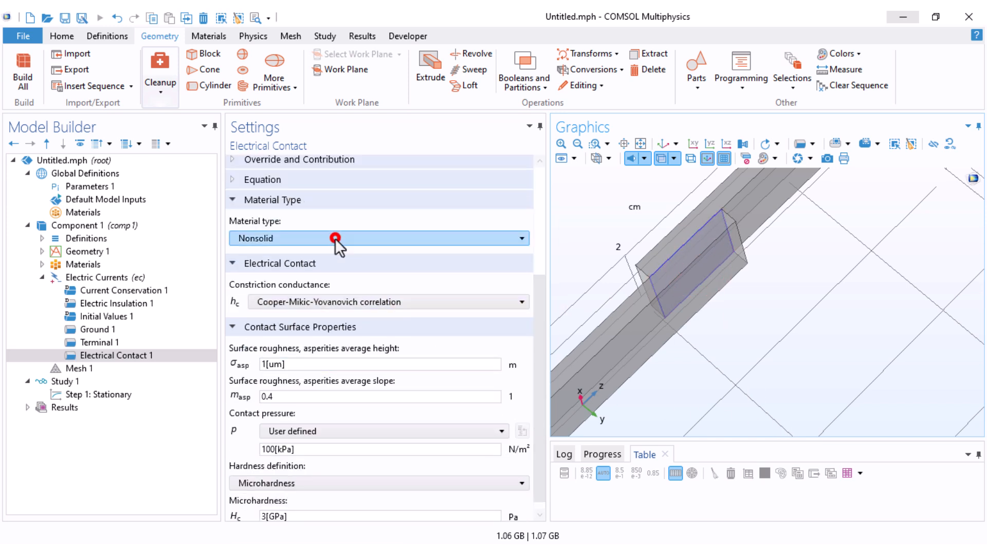
left_click(329, 253)
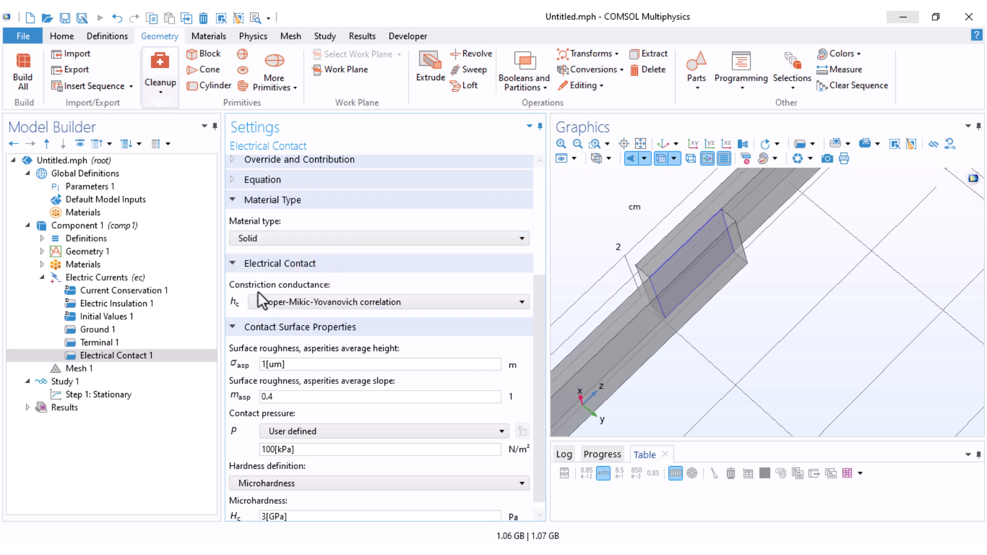
left_click(300, 301)
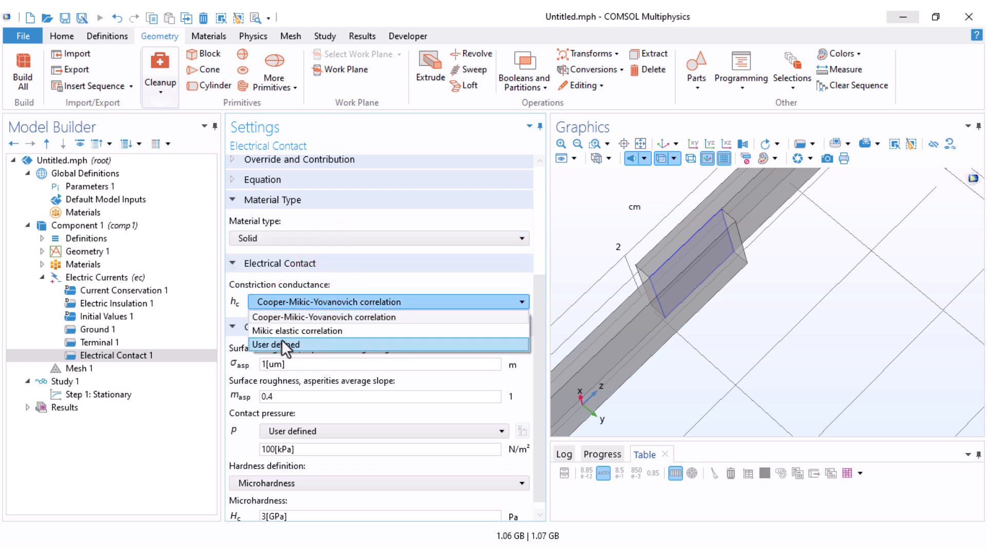
left_click(349, 317)
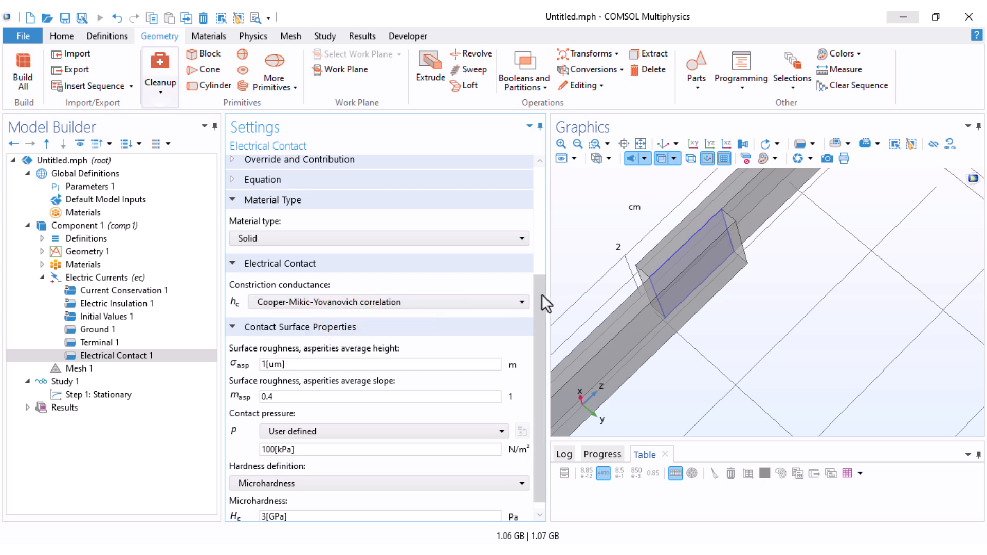
left_click_drag(542, 294, 539, 317)
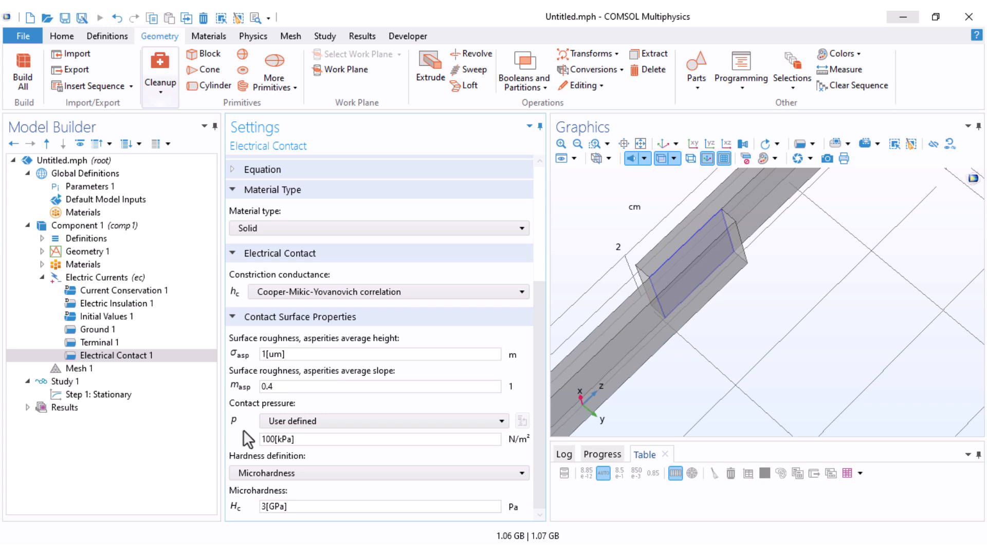
Step: Set the element size of the physics-controlled Mesh 1 to Extra fine and build the mesh
left_click(42, 277)
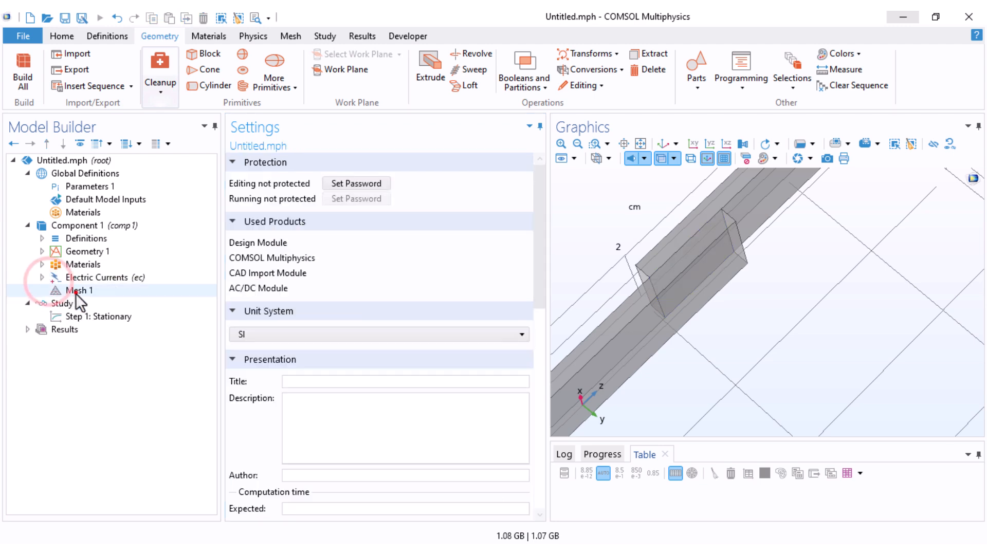
left_click(76, 292)
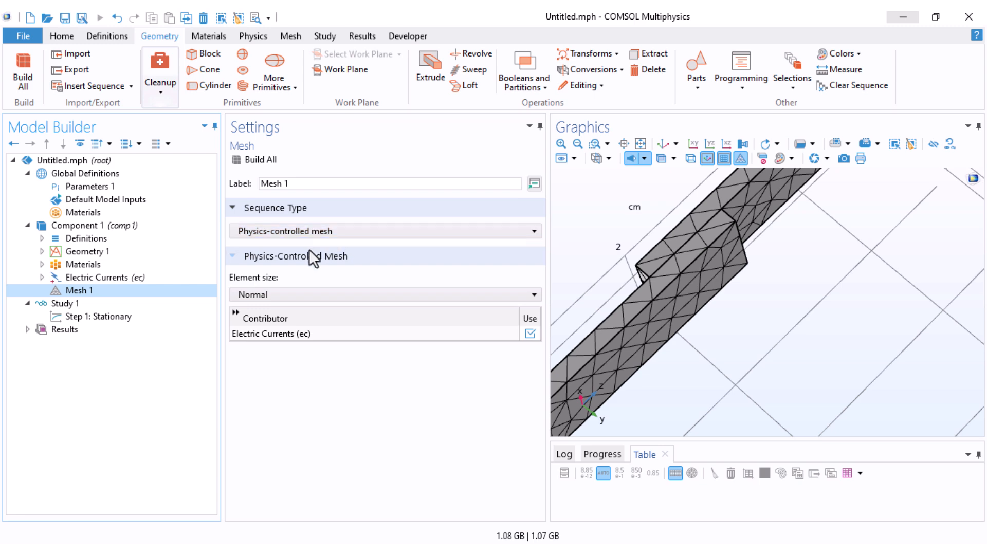
left_click(283, 294)
left_click(273, 324)
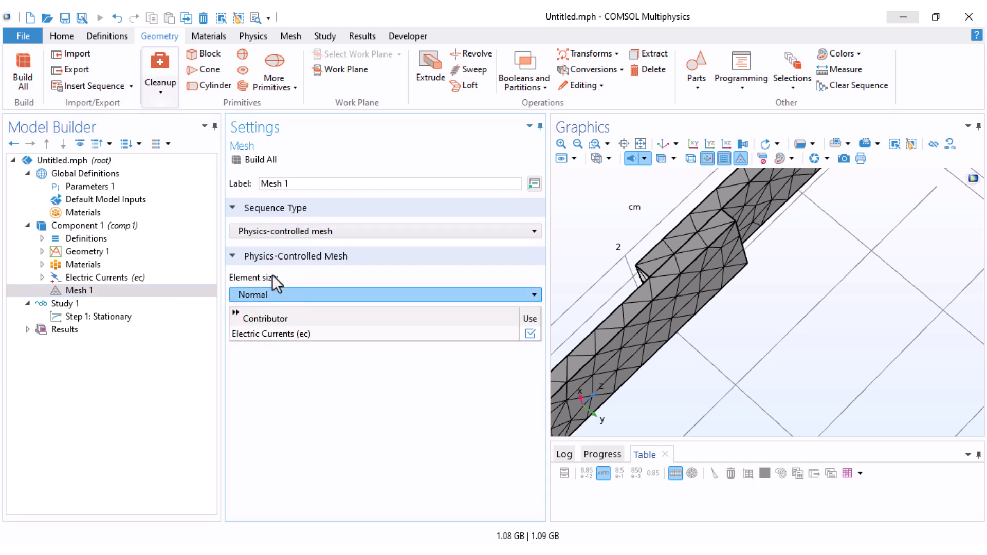
left_click(250, 168)
scroll(795, 275, "down", 3)
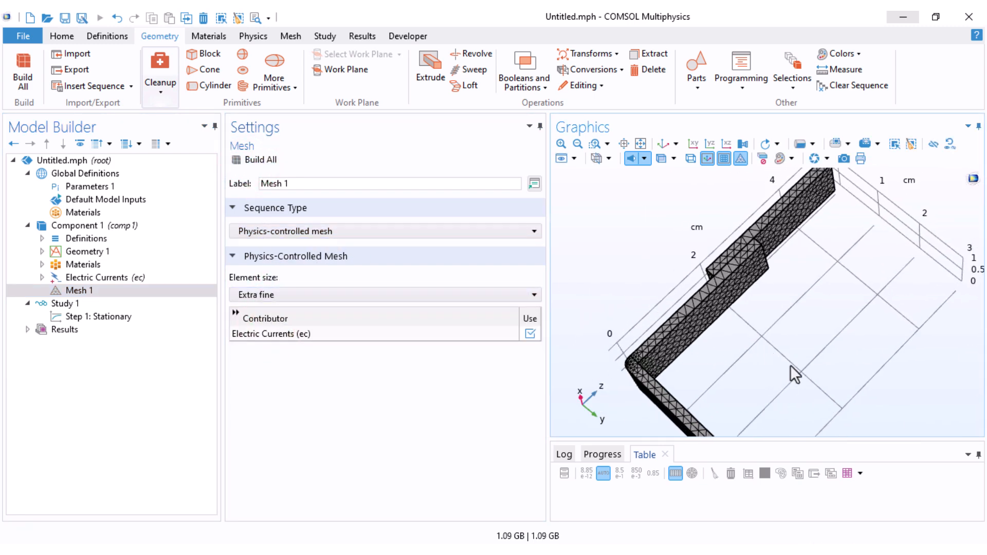
Step: Compute Study 1, examine the resulting electric potential plot from several angles, and restore the default 3D view
left_click_drag(790, 366, 772, 306)
left_click(63, 304)
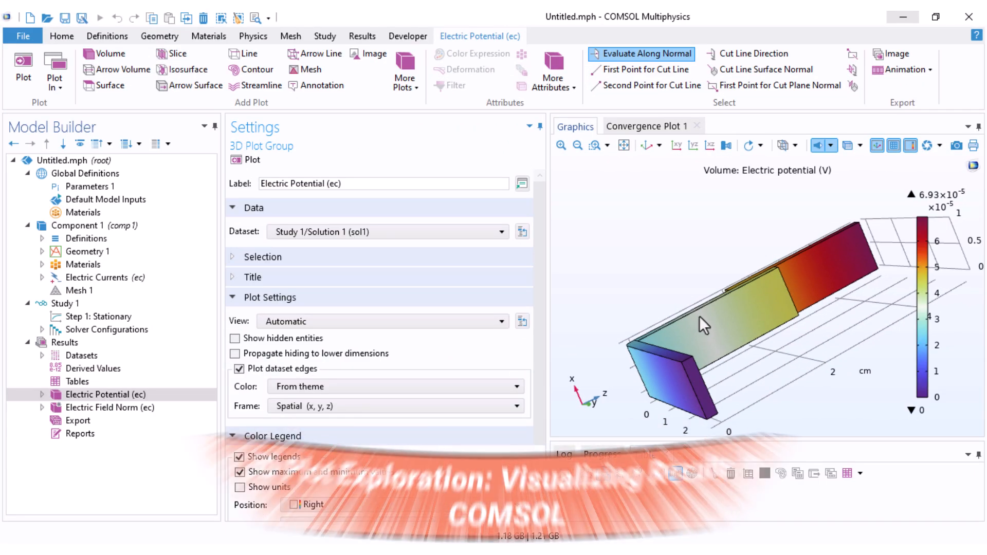
left_click_drag(743, 339, 706, 292)
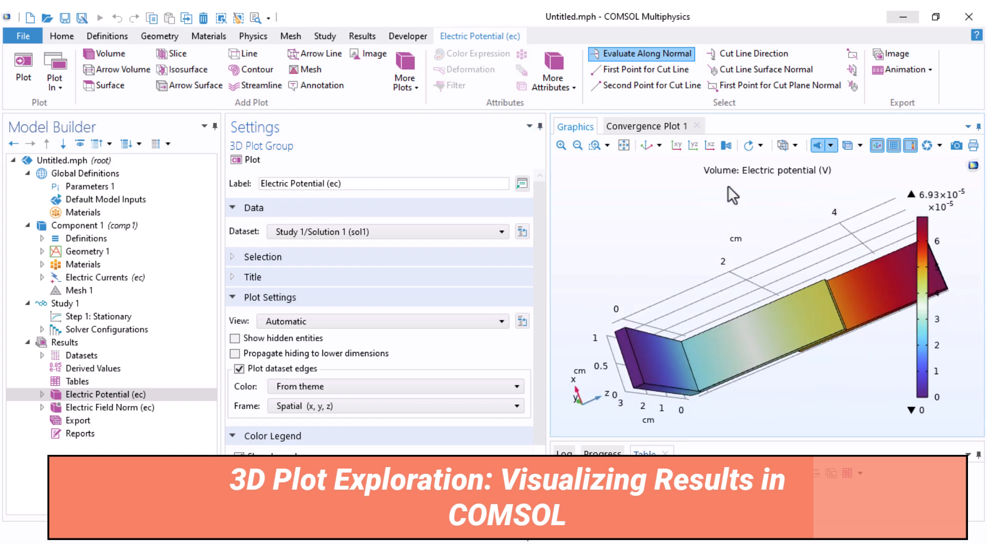
left_click_drag(764, 409, 755, 289)
right_click_drag(798, 331, 755, 279)
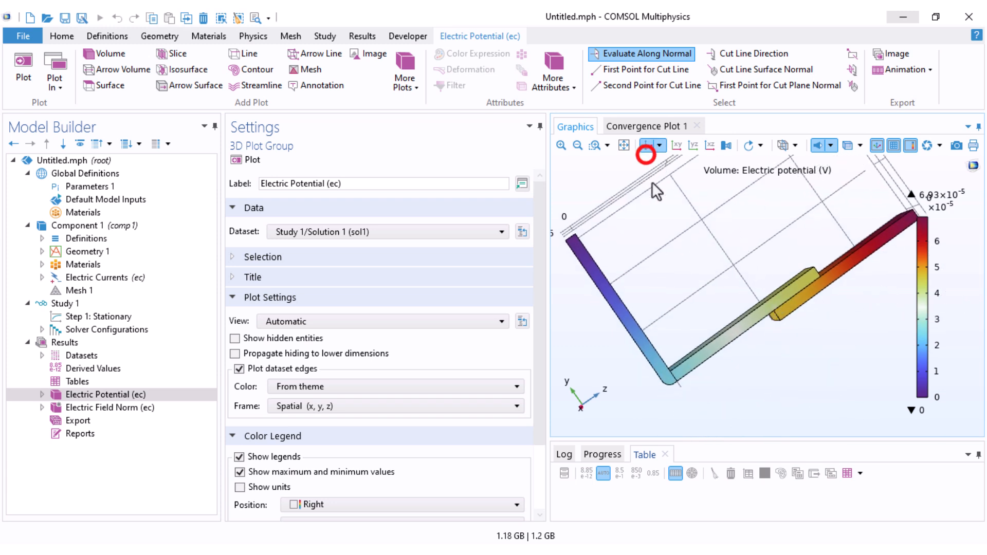
left_click(646, 150)
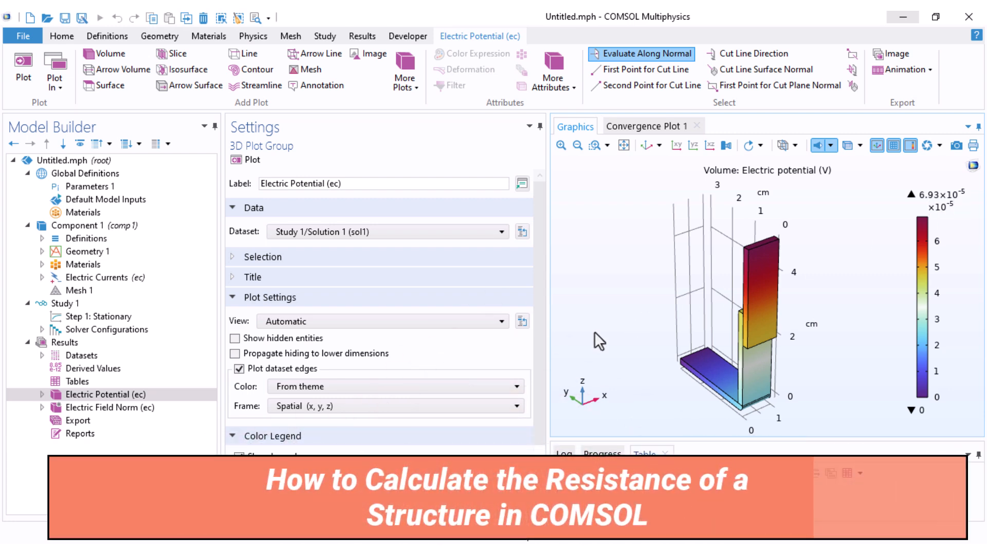
Step: Add a Global Evaluation to the derived values with the terminal resistance expression ec.R11 and evaluate it
left_click(87, 369)
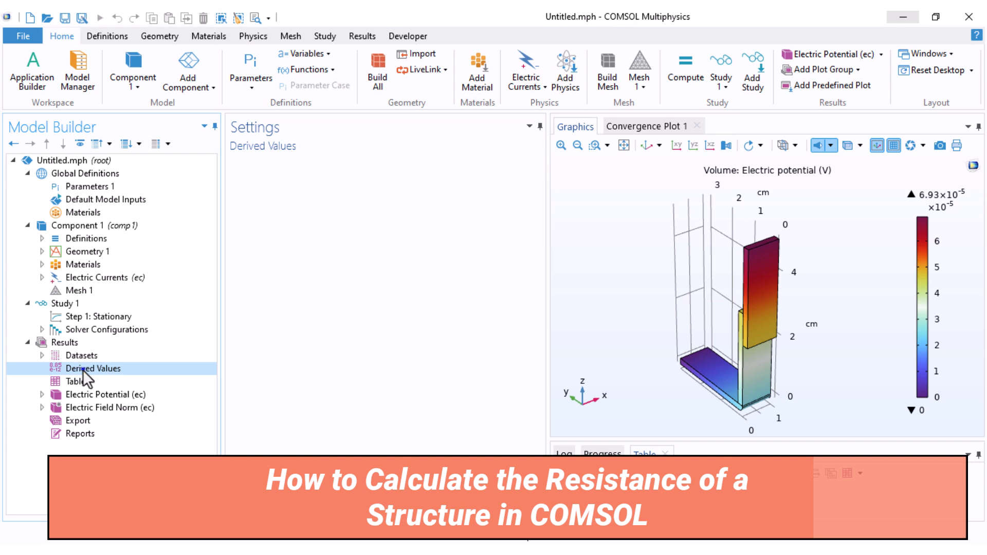
right_click(82, 370)
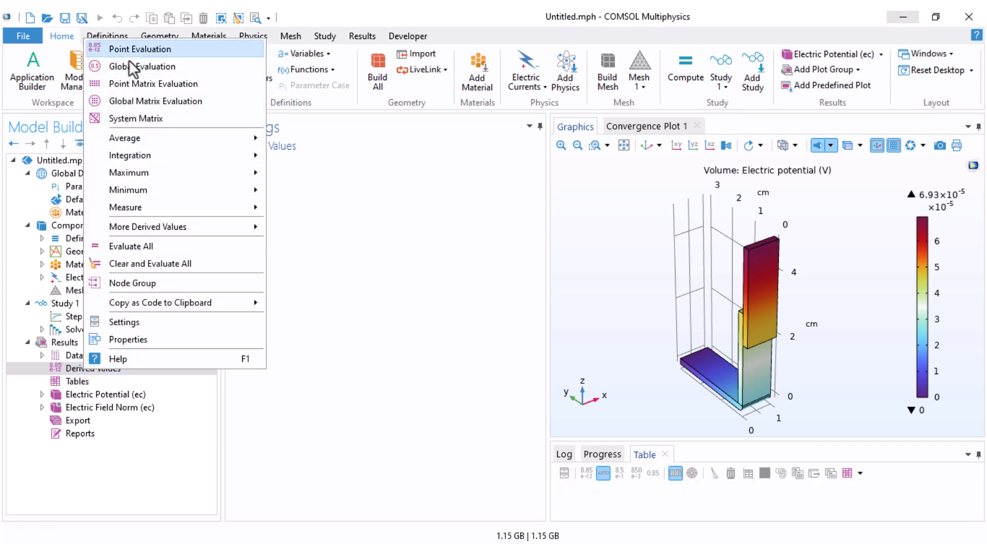
left_click(130, 66)
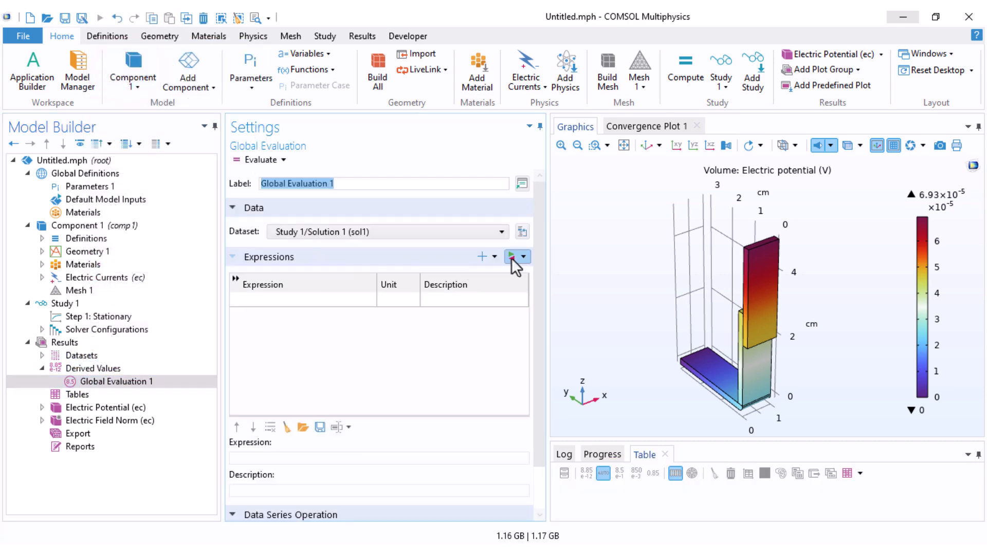
left_click(512, 257)
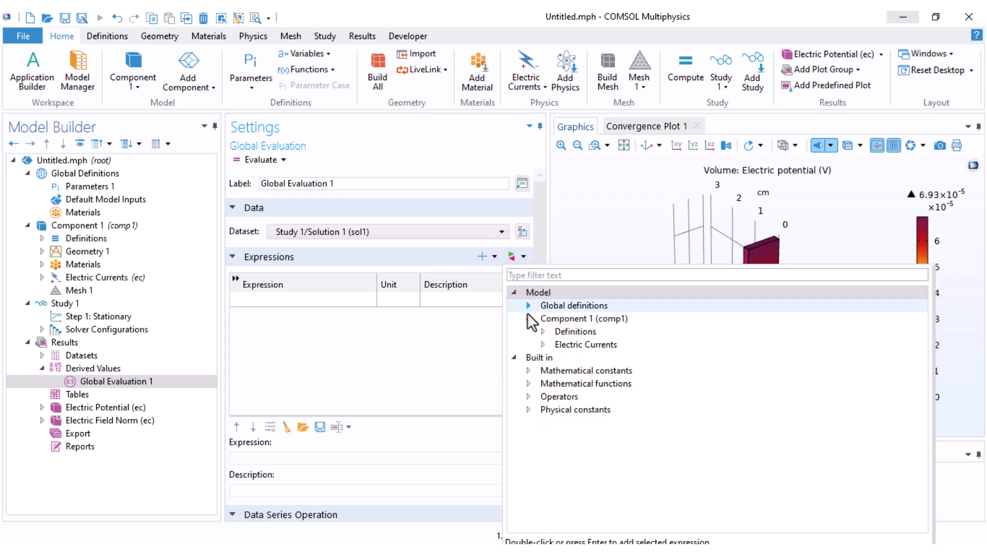
left_click(543, 345)
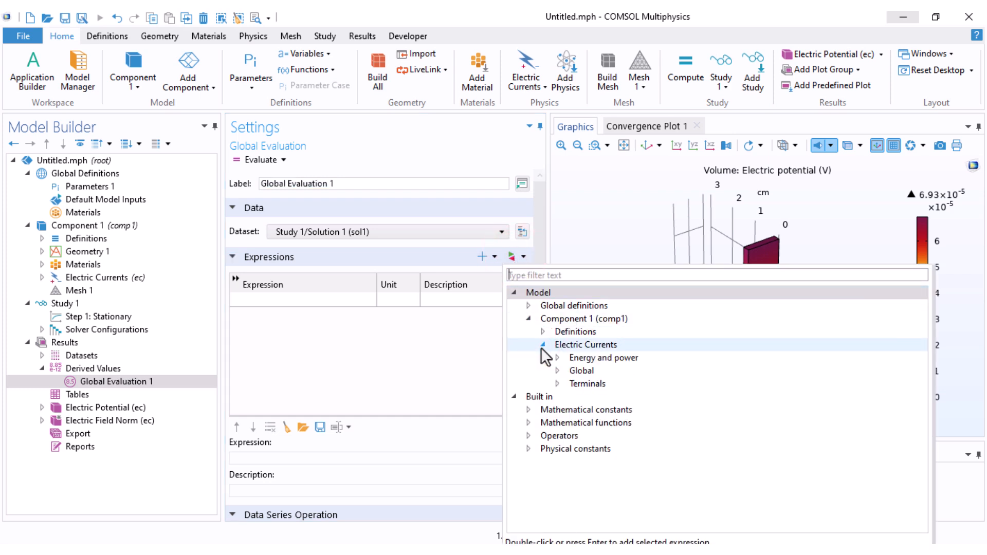
left_click(557, 383)
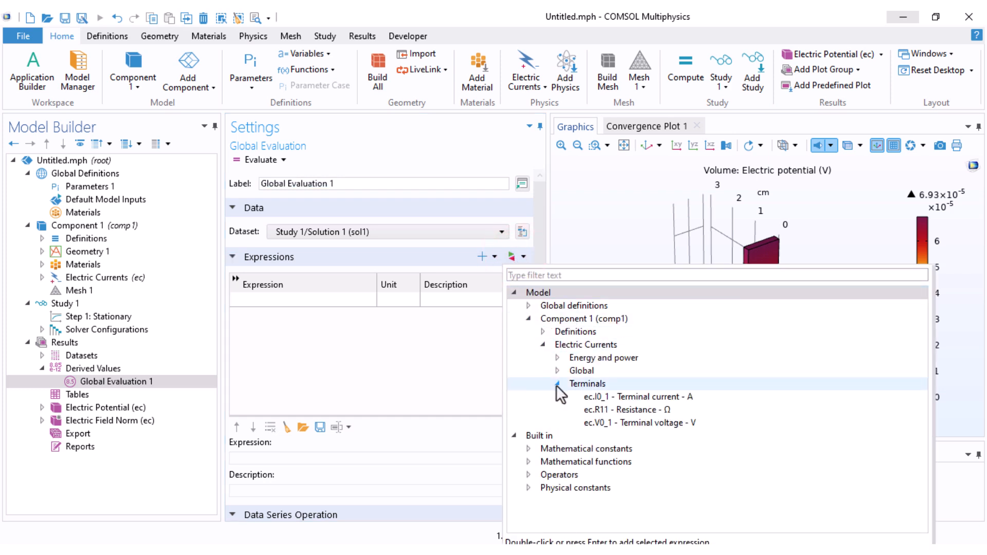
double_click(616, 412)
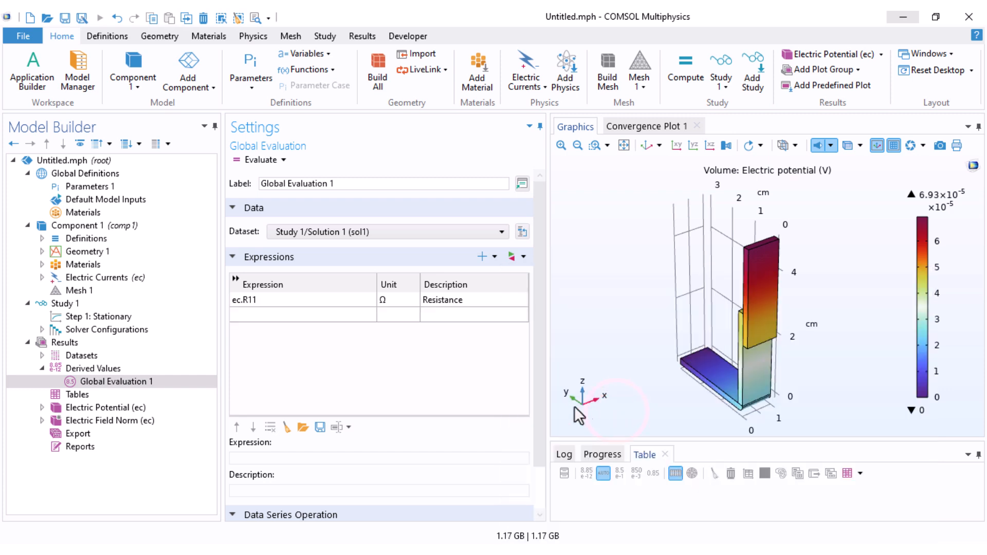
left_click(254, 161)
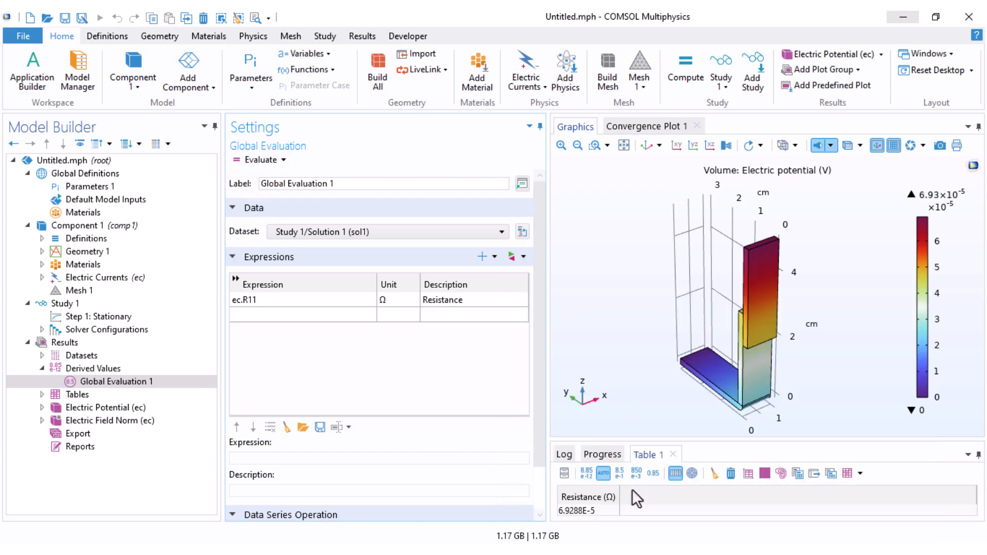
Step: Enlarge the results table area, set the resistance expression's unit to uΩ, and evaluate it again
left_click_drag(714, 440, 715, 417)
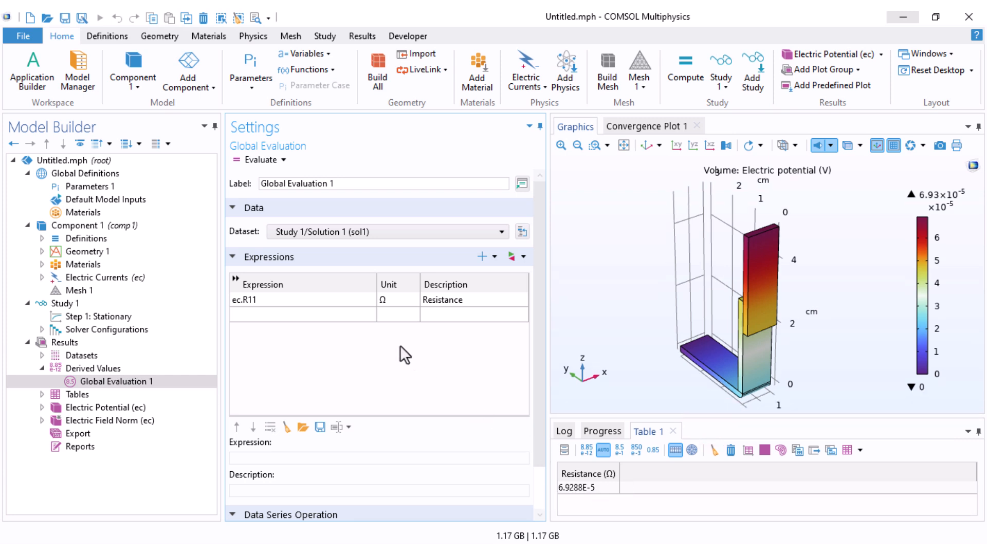
left_click(380, 301)
left_click(381, 301)
type("u")
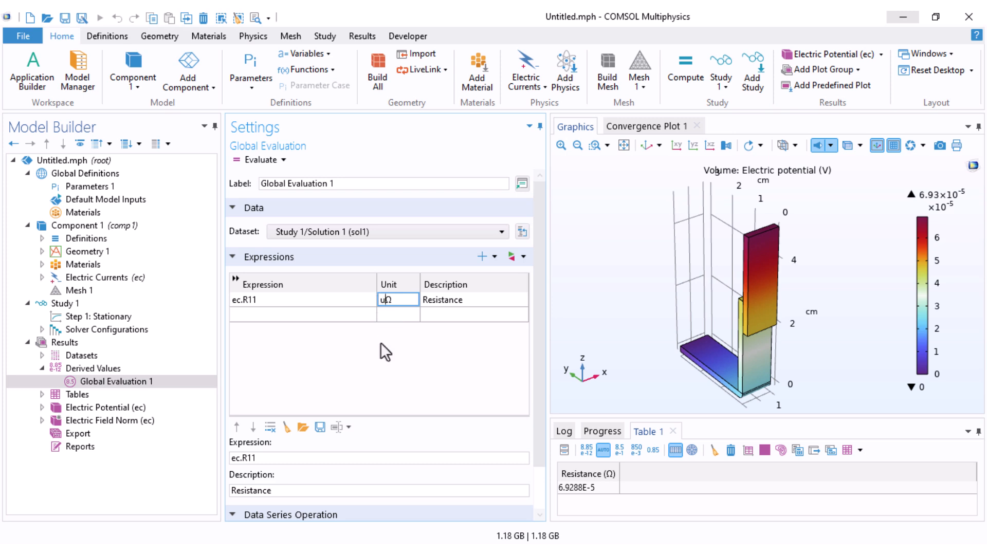
key("Return")
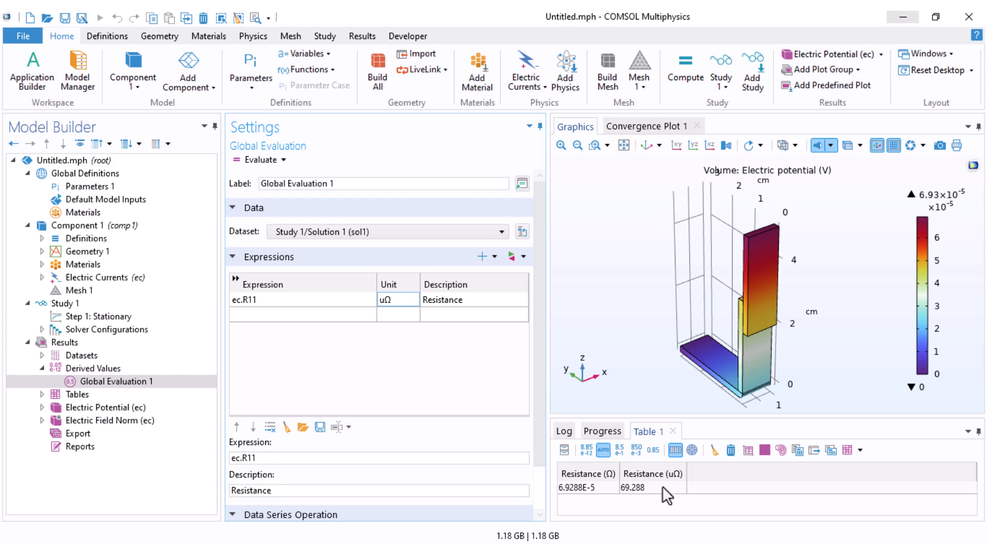
Step: Set the user-defined contact pressure of Electrical Contact 1 to 200[kPa]
left_click(42, 277)
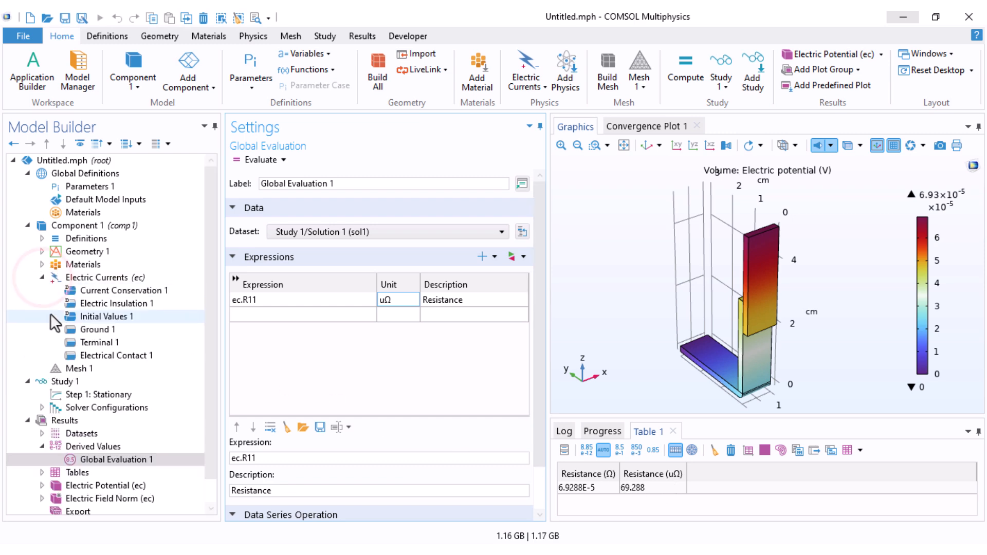
left_click(89, 358)
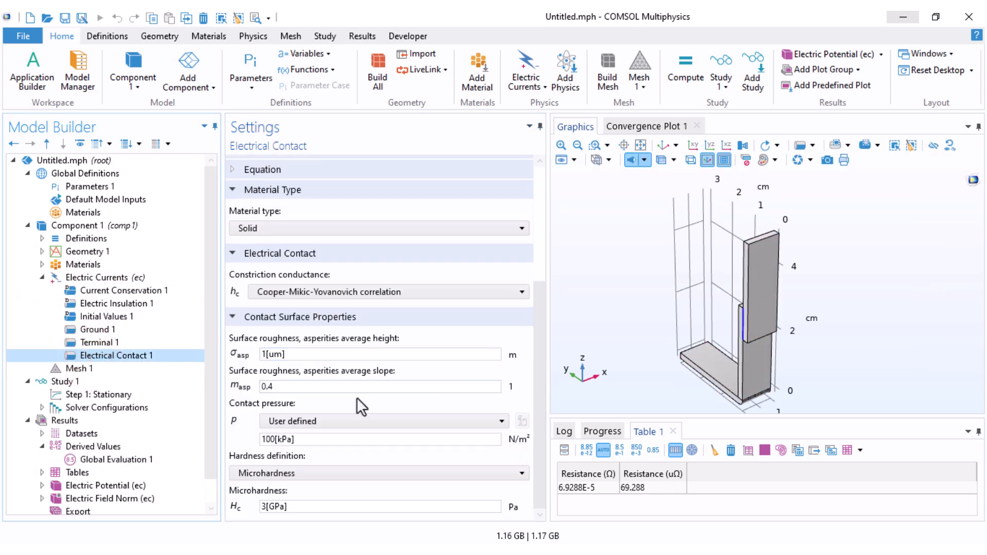
left_click(273, 440)
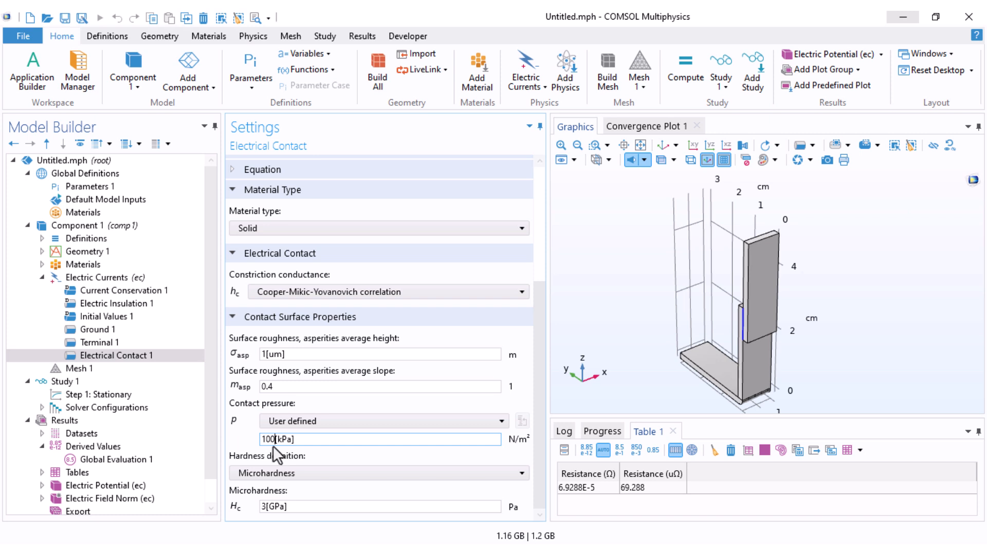
left_click_drag(268, 444, 246, 443)
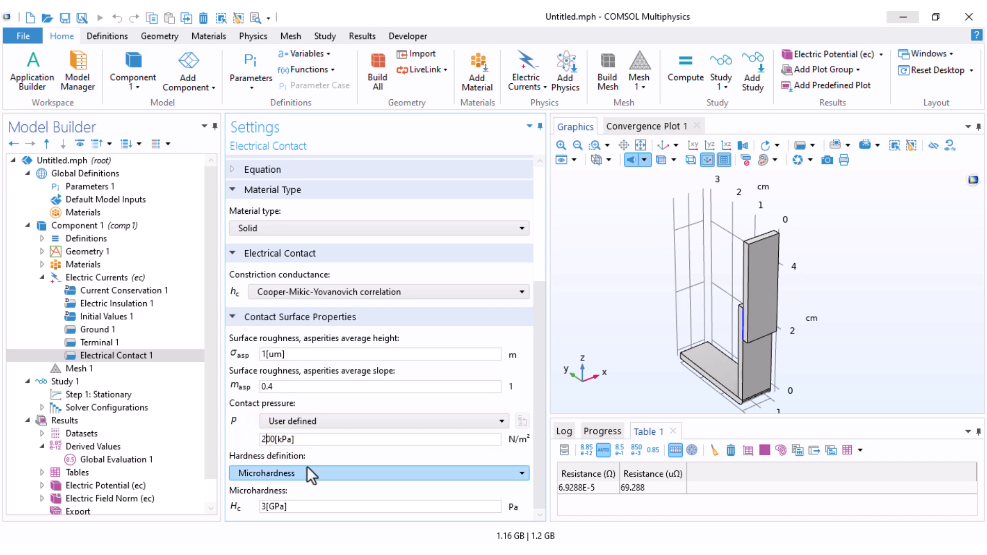
Step: Recompute Study 1 with the new contact pressure and re-evaluate the resistance in Global Evaluation 1
left_click(61, 381)
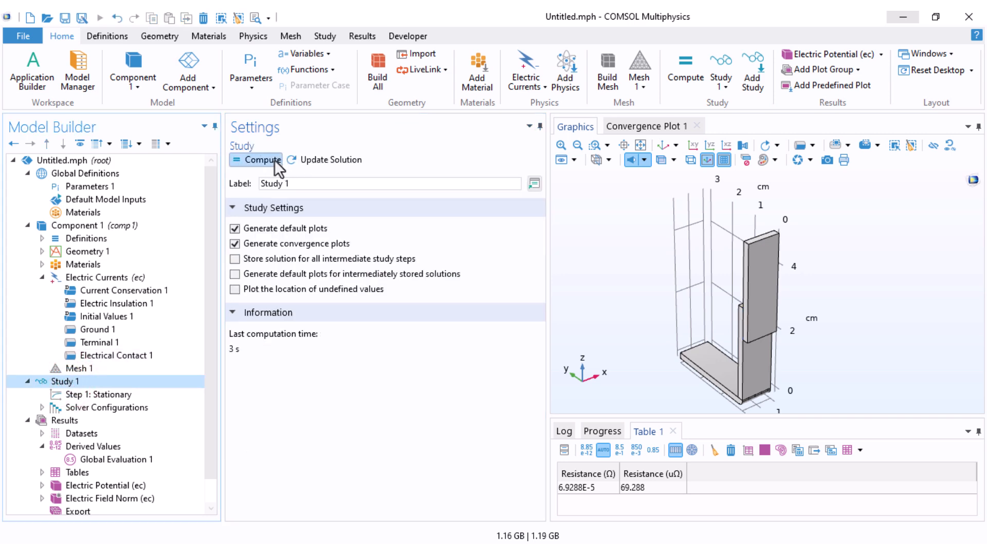
left_click(263, 160)
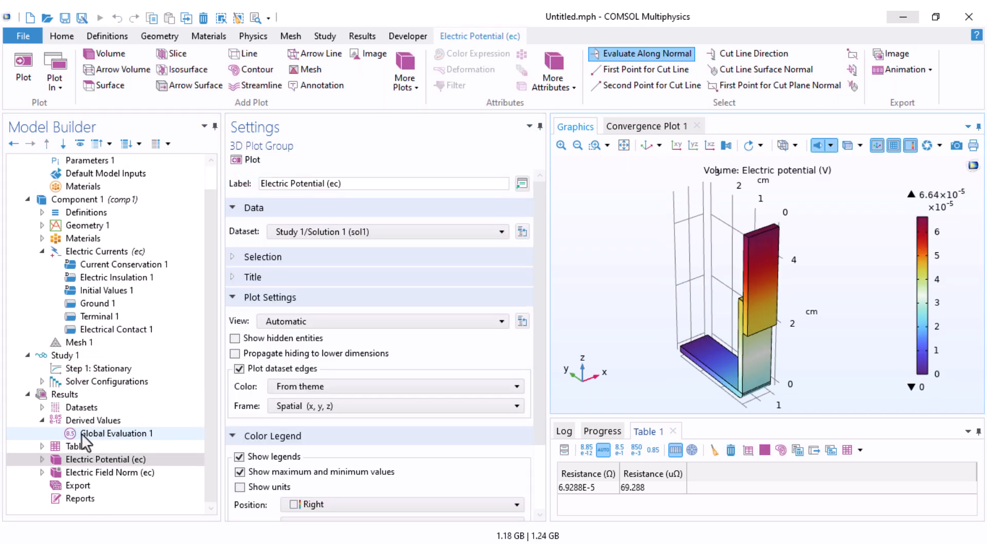
left_click(89, 435)
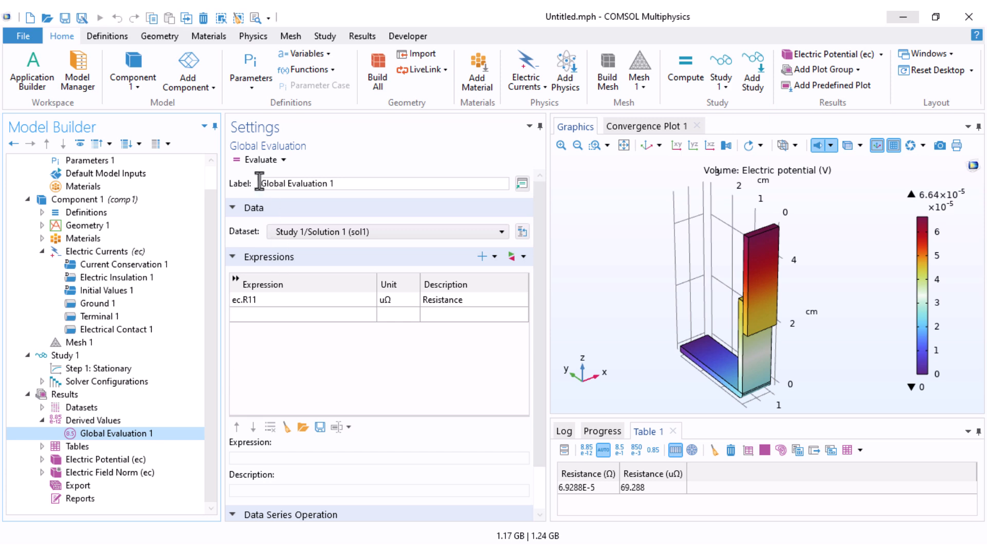
left_click(253, 161)
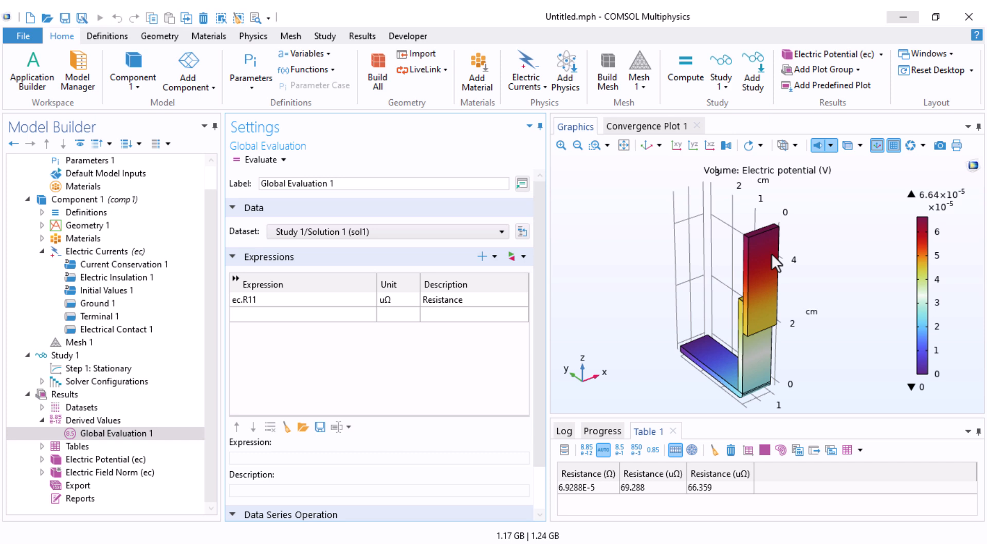
Step: Add a Cut Plane dataset on Study 1/Solution 1 and set its plane orientation to xy-planes
left_click(61, 407)
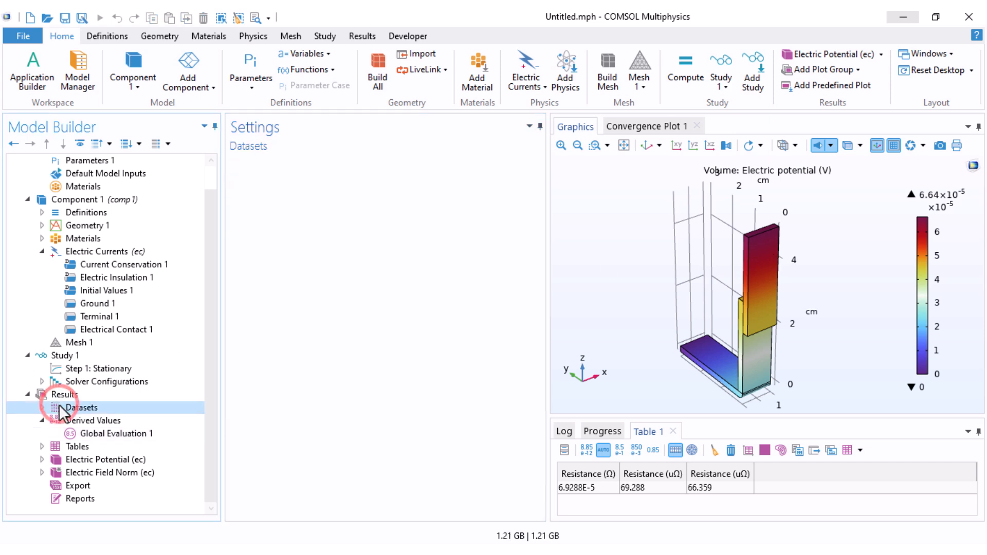
right_click(61, 407)
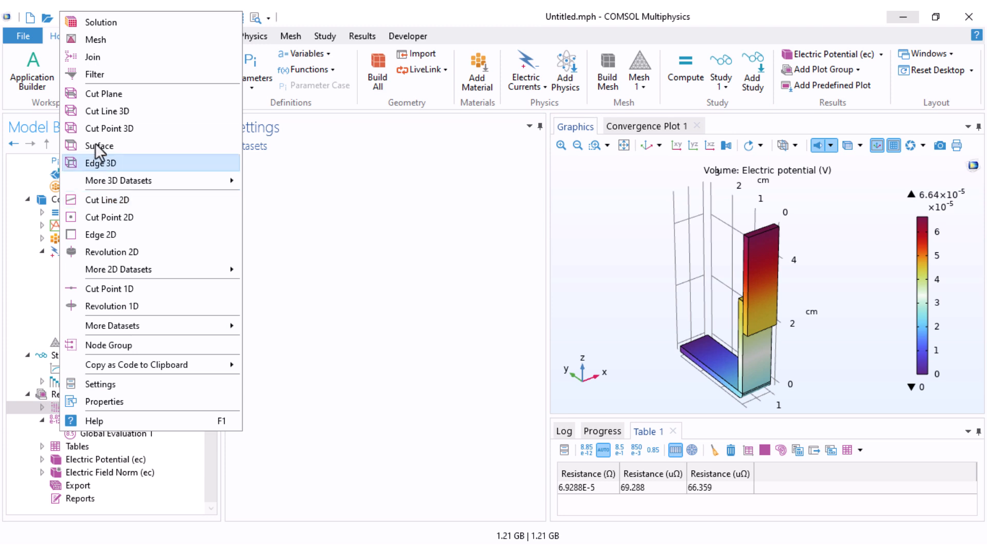
left_click(95, 98)
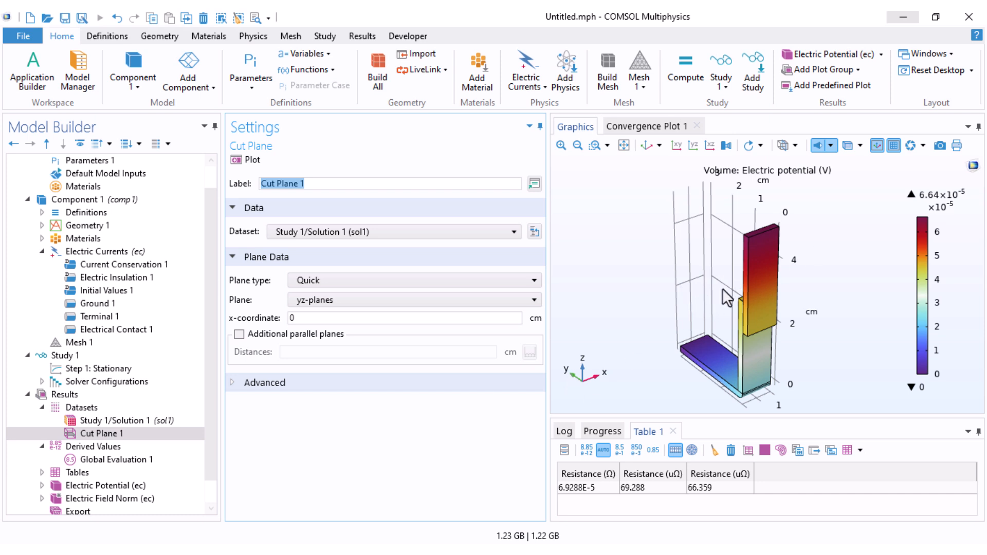
left_click(316, 298)
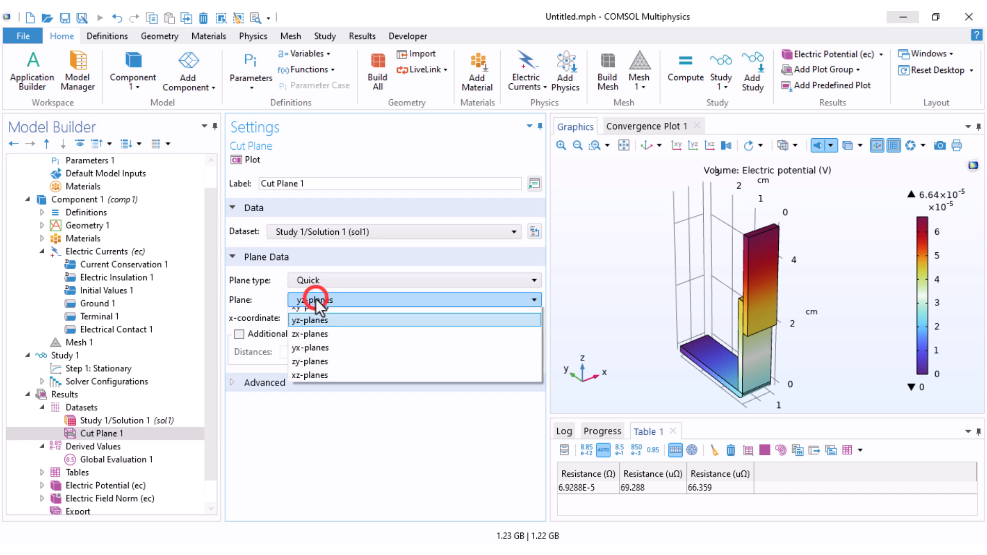
left_click(316, 315)
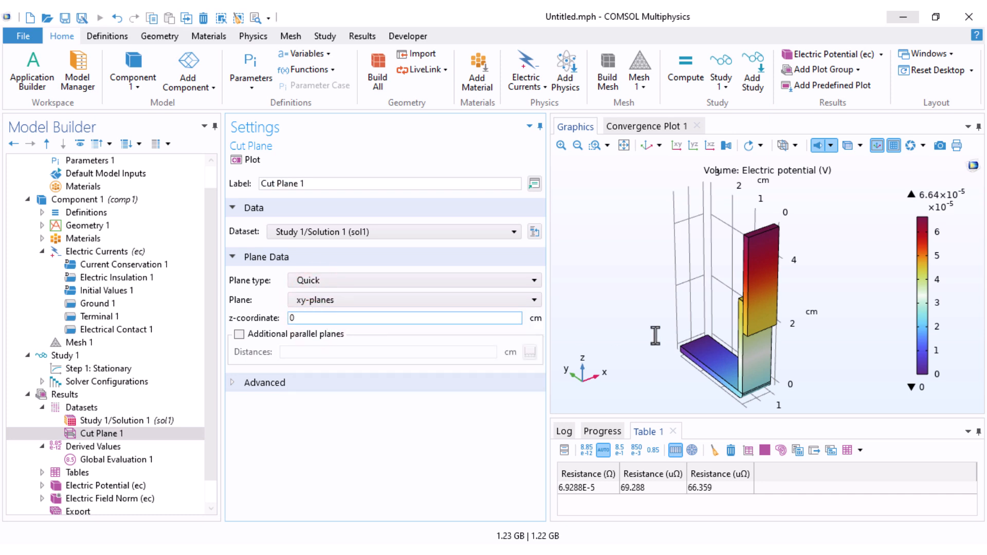
Step: Set the cut plane's z-coordinate to 4 cm, plot it, and check its position in the upper block
left_click_drag(761, 312, 777, 337)
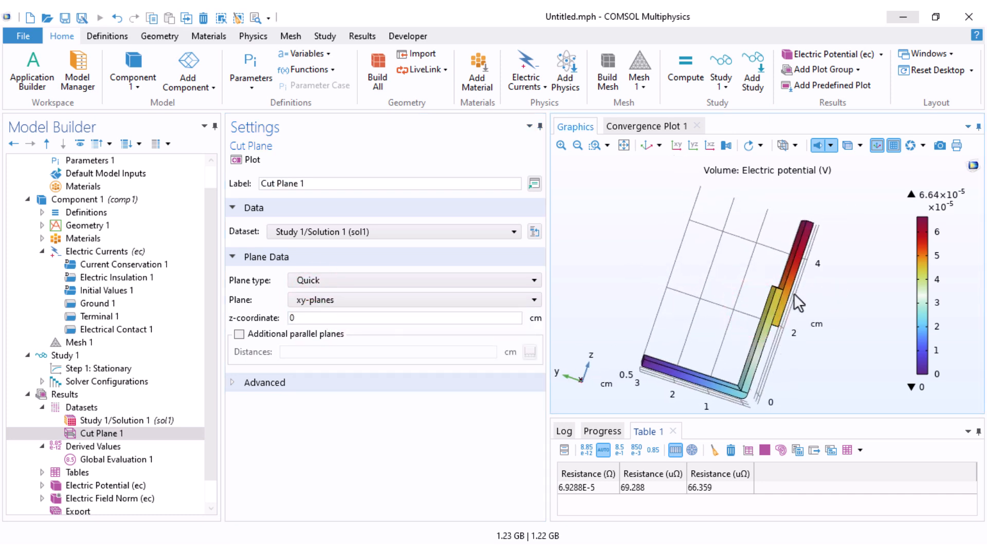
double_click(322, 318)
type("4")
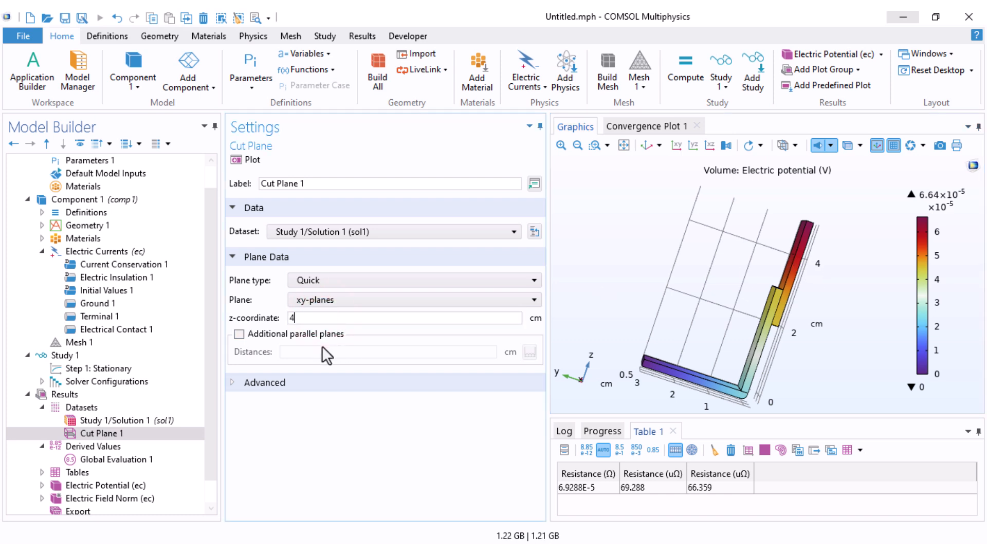
left_click(246, 160)
left_click_drag(797, 295, 762, 321)
Step: Add a 2D plot group to the results, based on Cut Plane 1, and add a Surface plot to it
right_click(66, 396)
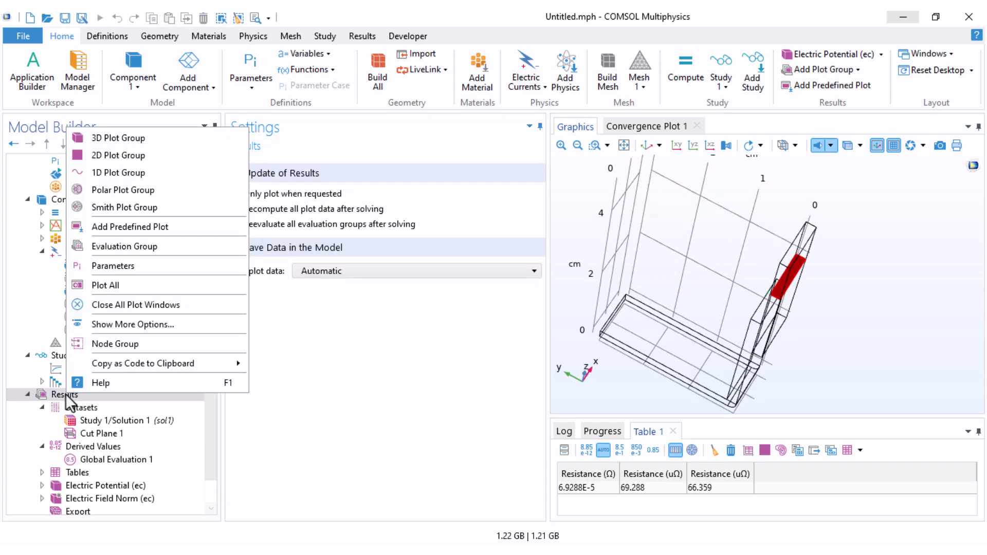
left_click(122, 157)
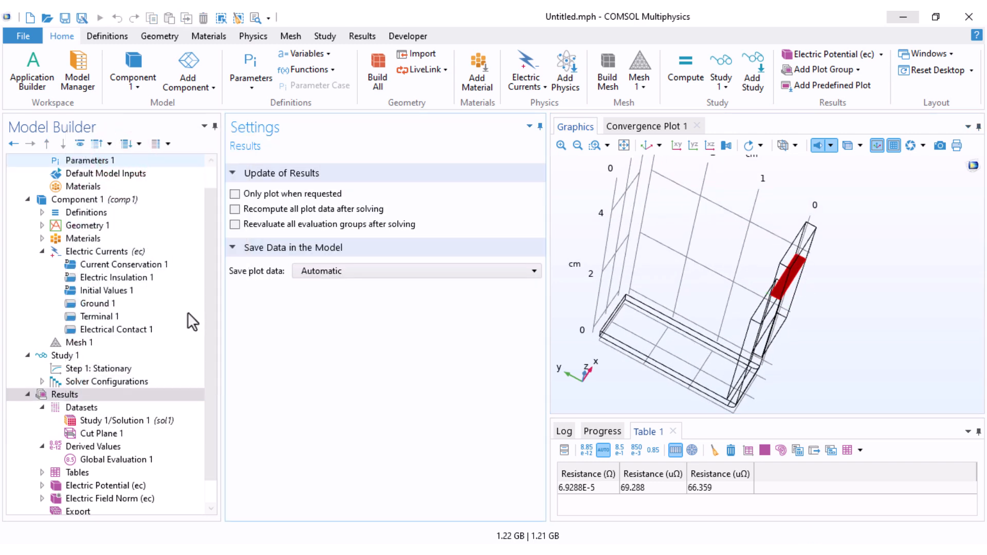
left_click(244, 242)
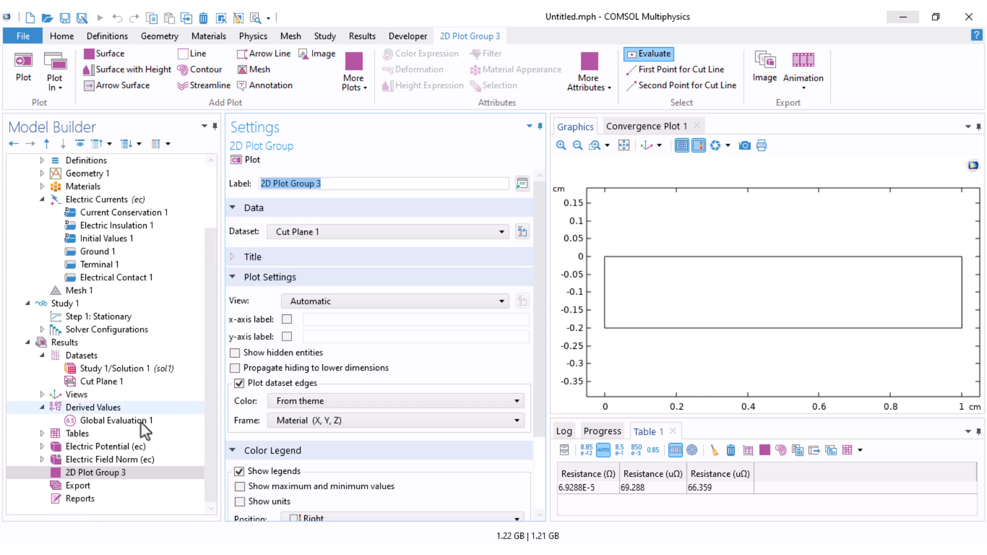
right_click(94, 472)
left_click(150, 86)
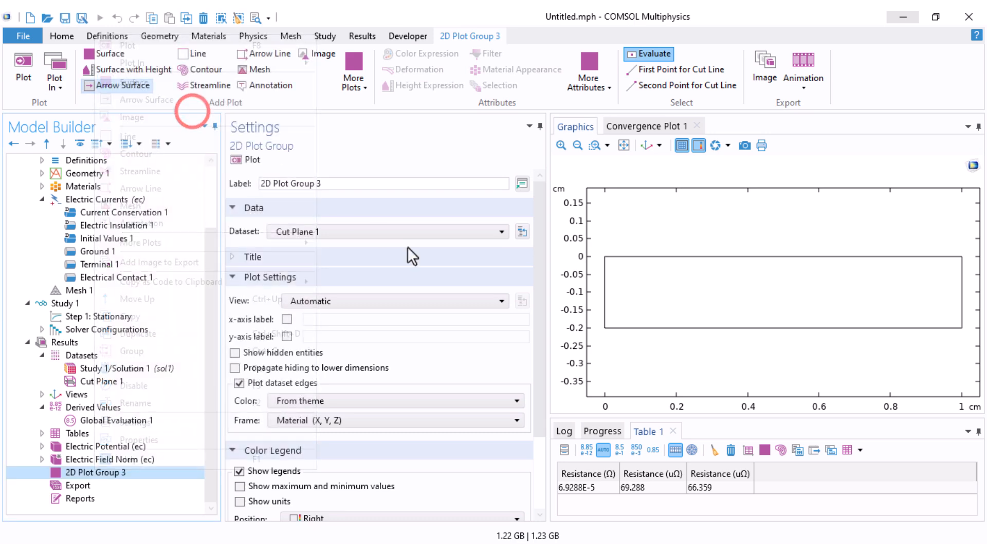
Step: Set the Surface plot's expression to the current density norm, ec.normJ, and plot it on the cut plane
left_click(516, 261)
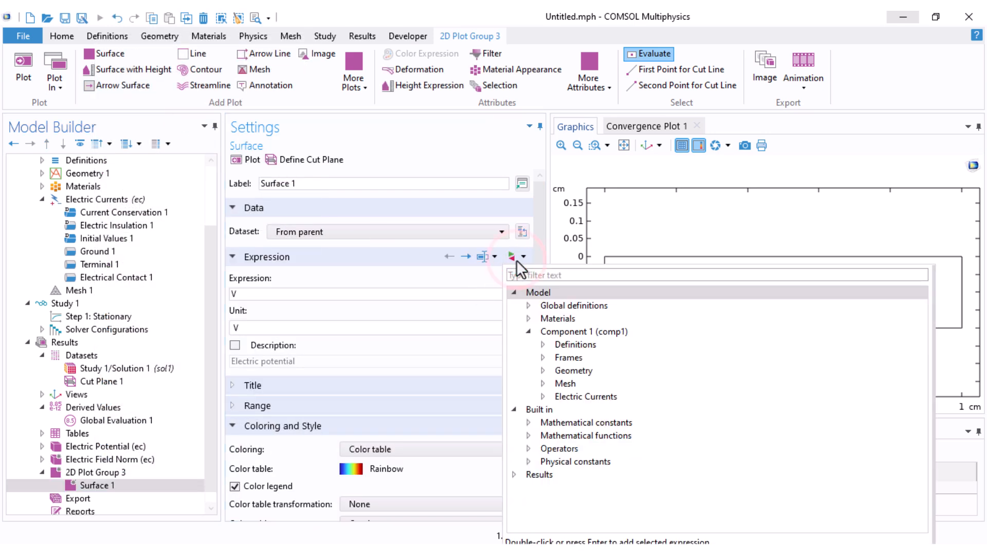
left_click(543, 397)
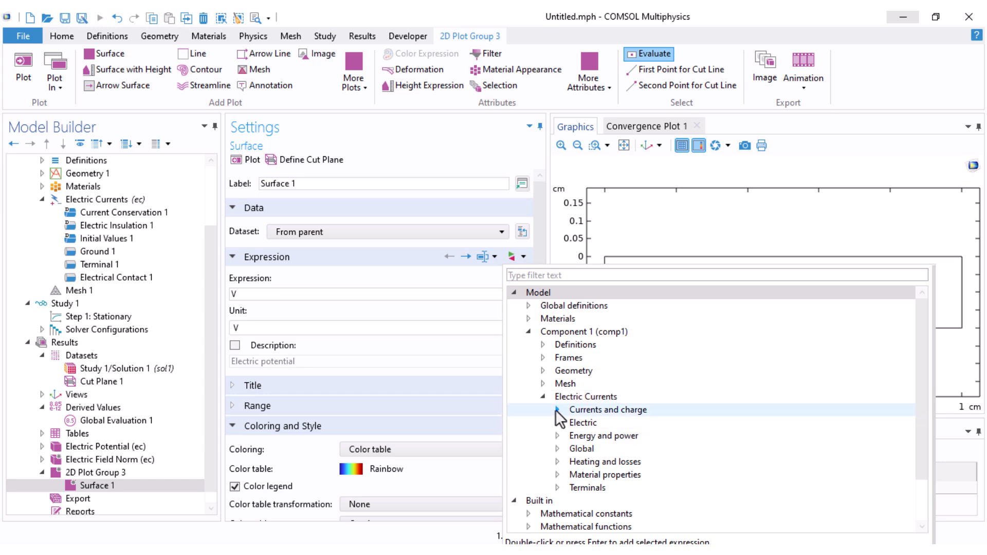
left_click(557, 409)
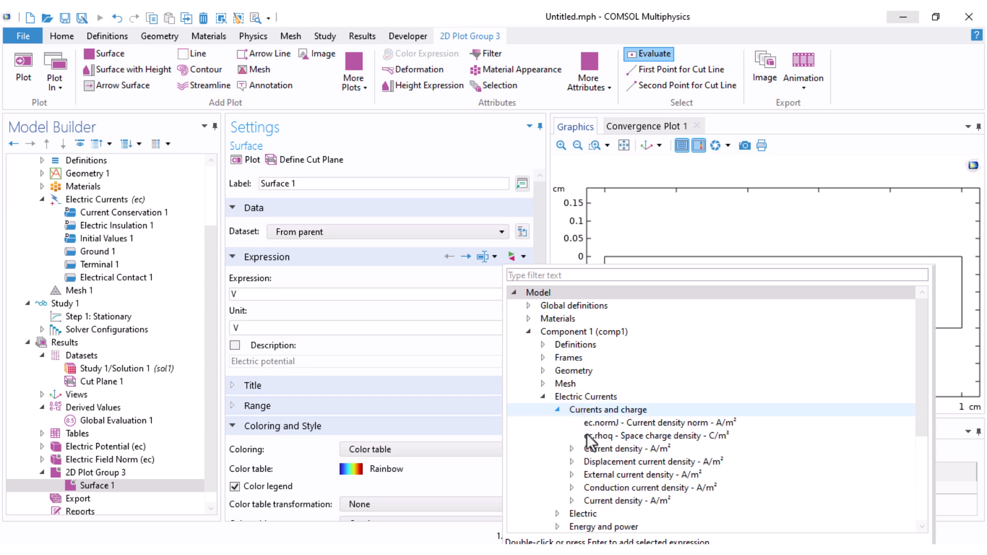
double_click(670, 422)
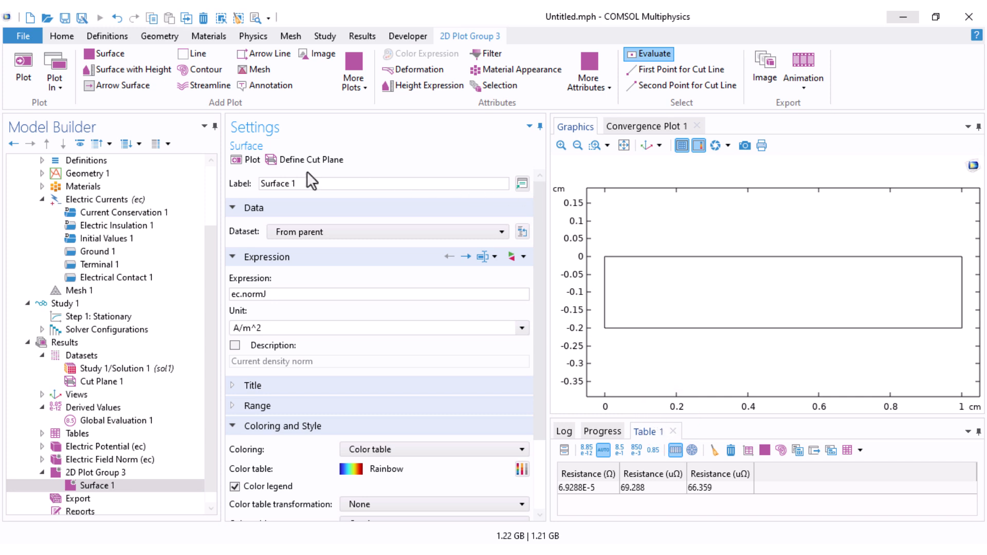
left_click(248, 159)
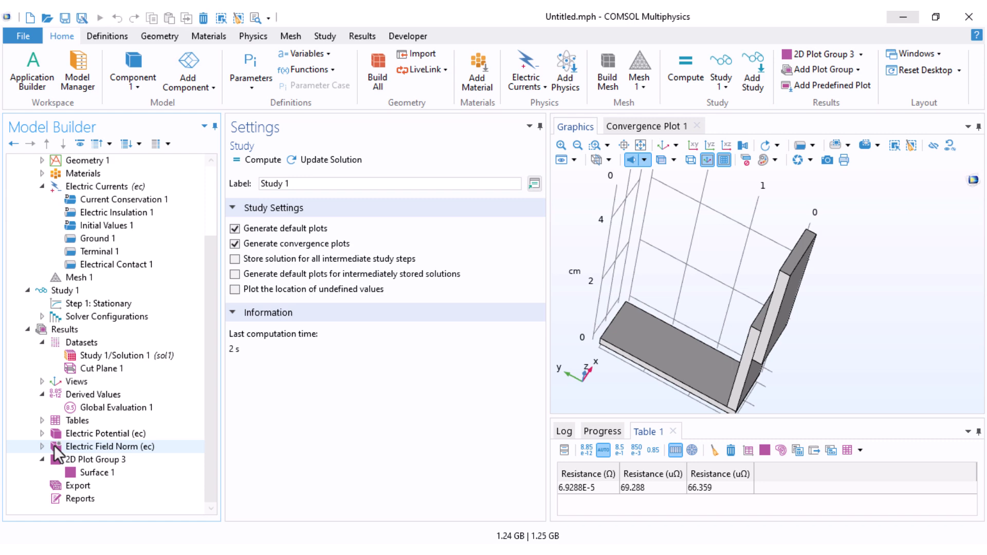
Step: Display the Electric Field Norm plot and examine the field in the overlap between the two contacting blocks
left_click(54, 446)
left_click_drag(702, 368, 726, 341)
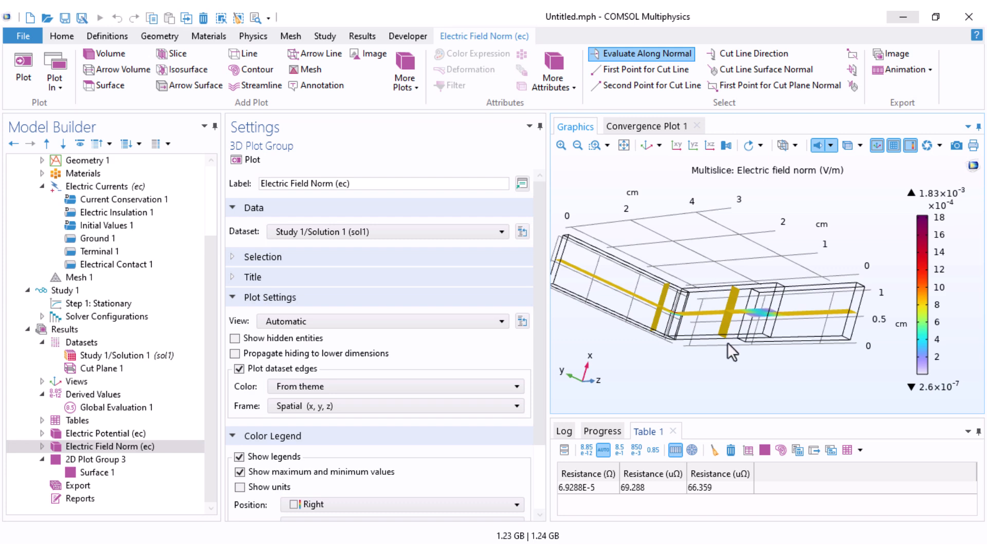
left_click_drag(759, 240, 760, 333)
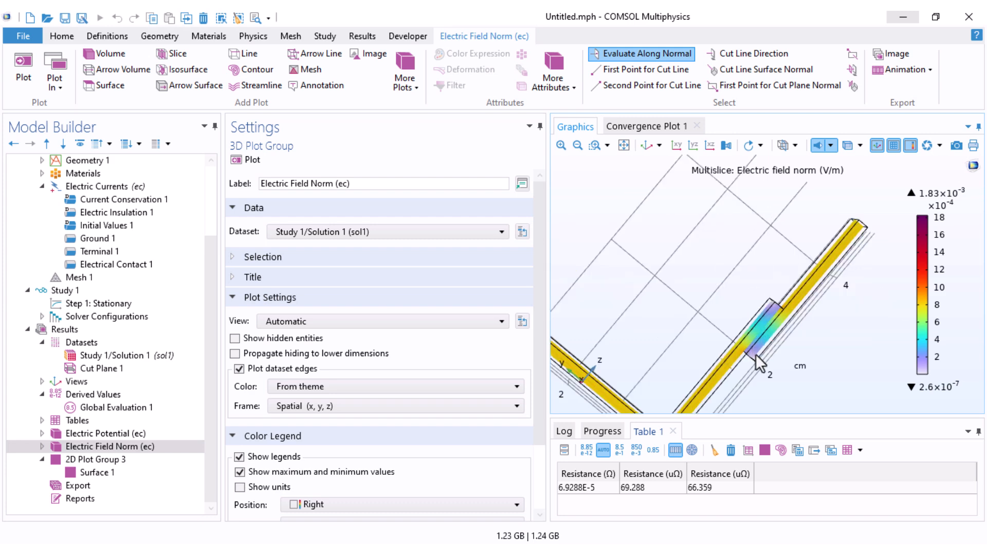
scroll(758, 360, "up", 3)
left_click_drag(740, 329, 766, 268)
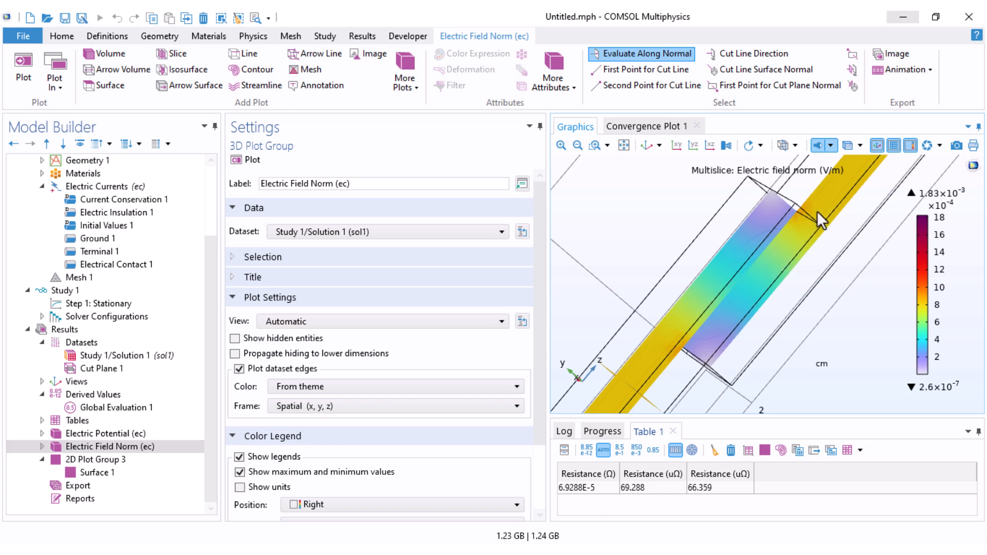
Step: Change the expression of Multislice 1 under Electric Field Norm to the current density norm, ec.normJ, and plot it
left_click(42, 447)
left_click(84, 461)
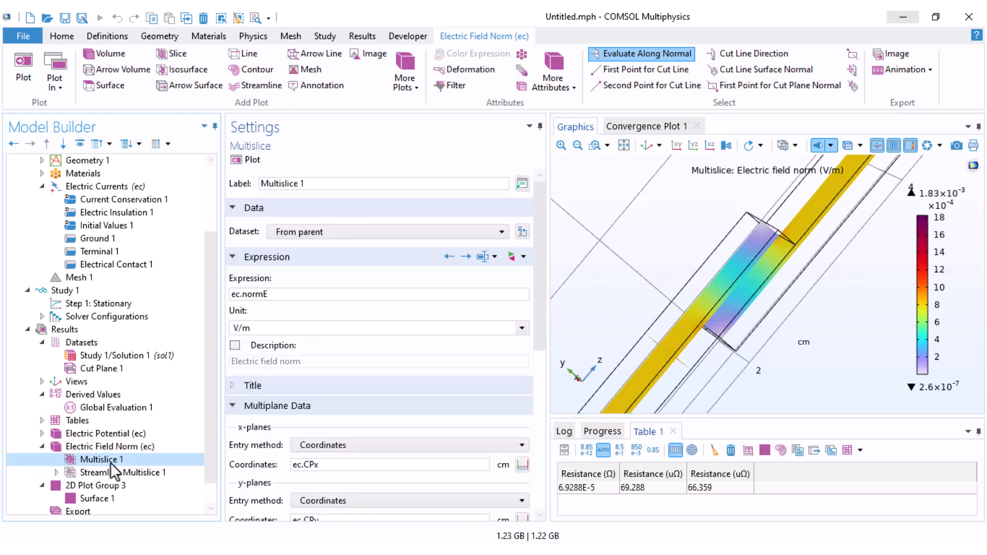
left_click(521, 257)
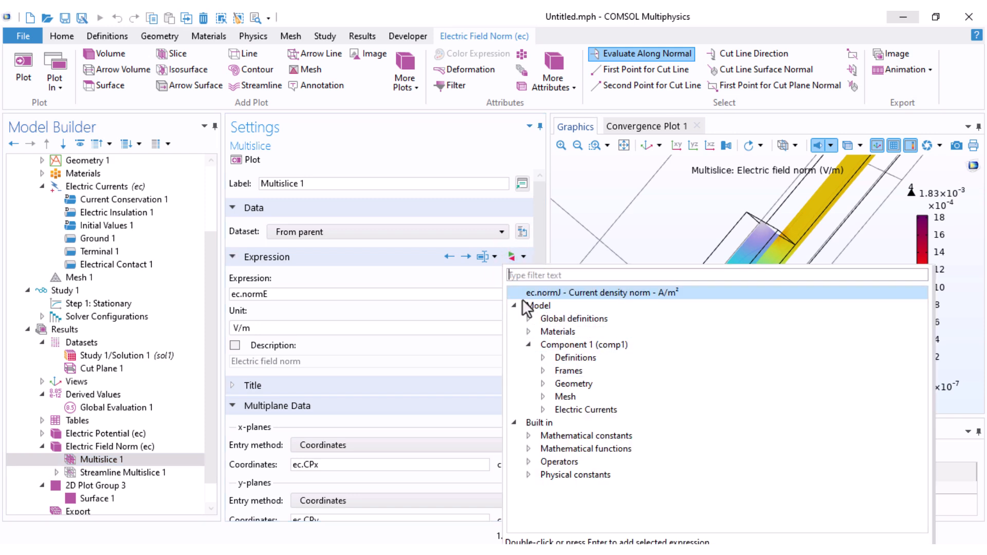
double_click(590, 293)
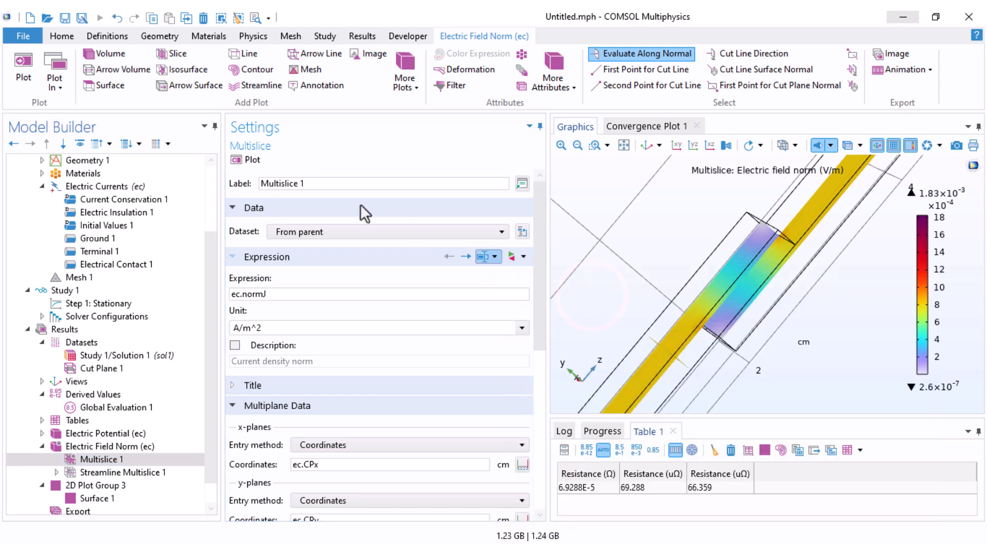
left_click(252, 160)
Step: View the current density multislice in the yz orientation and examine its distribution along the upper block and across the contact overlap
middle_click_drag(623, 304, 624, 335)
right_click_drag(624, 335, 691, 253)
left_click(693, 146)
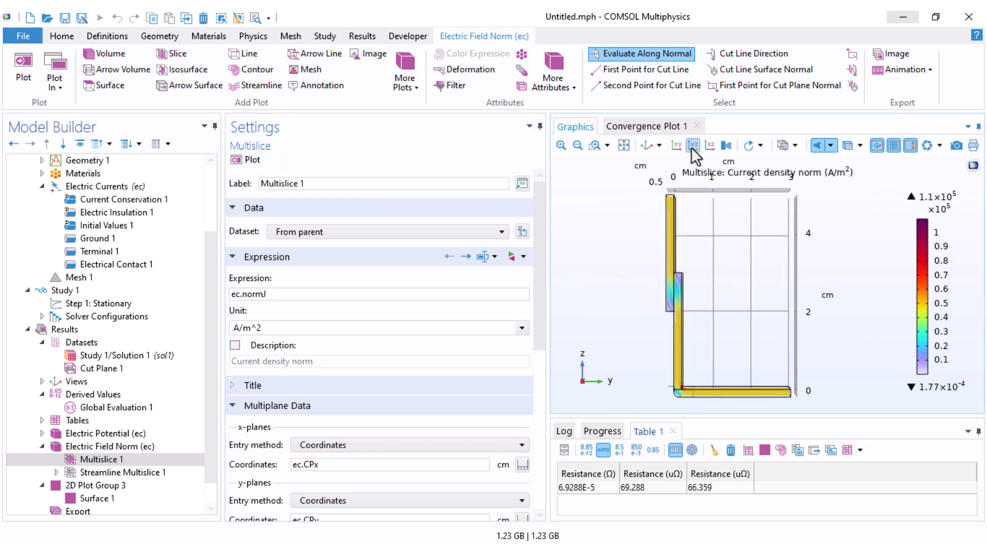
middle_click_drag(656, 237, 644, 139)
right_click_drag(664, 245, 655, 306)
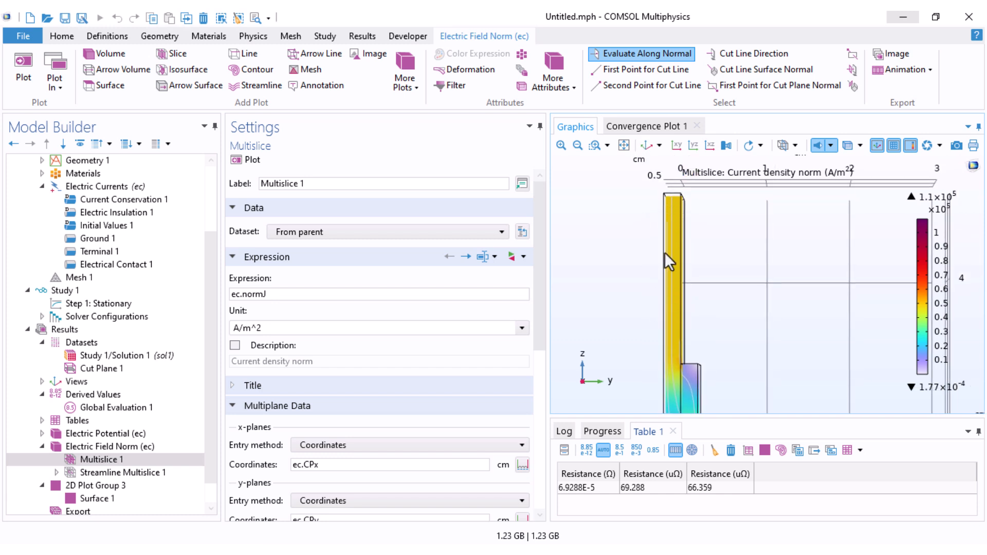
right_click_drag(733, 349, 677, 265)
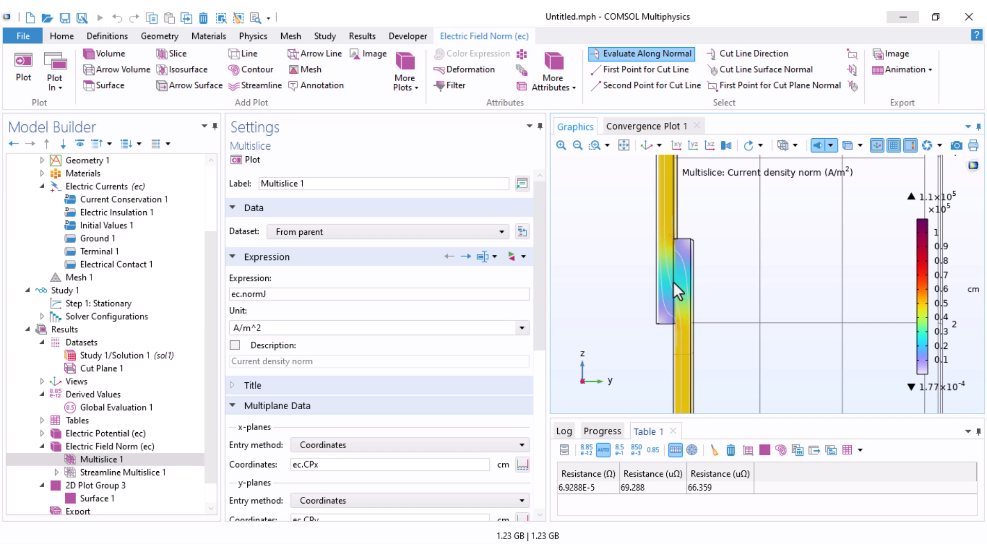
Step: Examine the current density at the inner and outer corners of the lower block's bend up close
right_click_drag(746, 307, 709, 322)
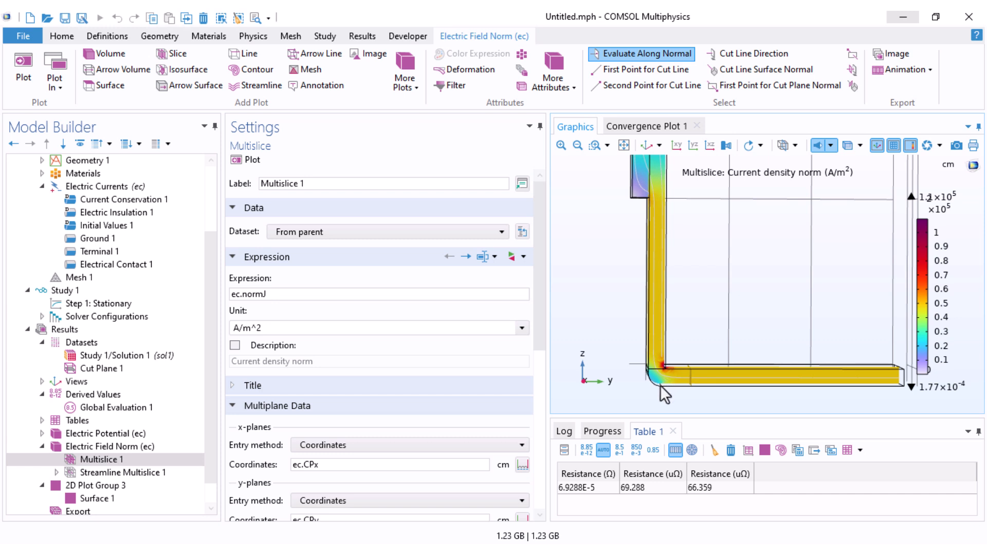
scroll(660, 386, "up", 3)
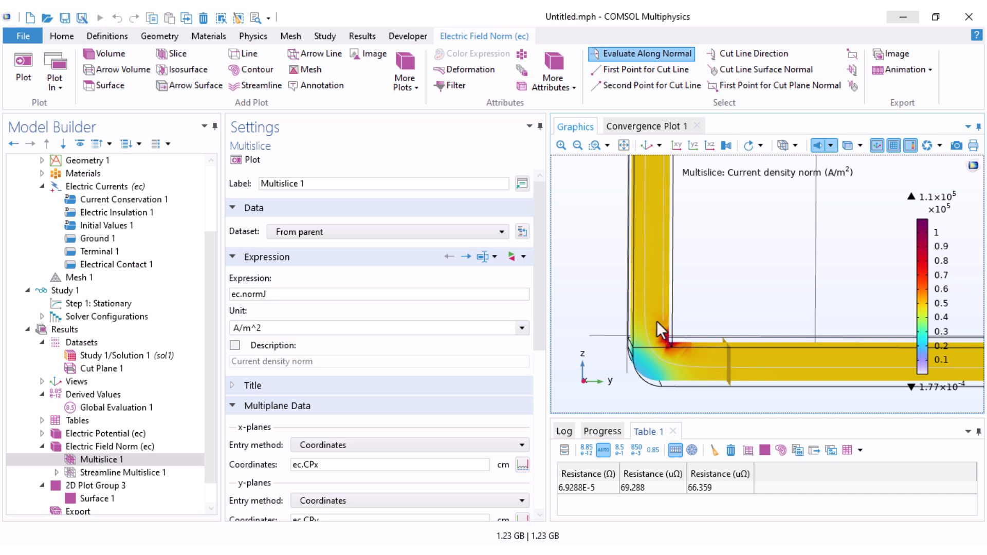
middle_click_drag(672, 365, 676, 283)
left_click_drag(668, 349, 676, 364)
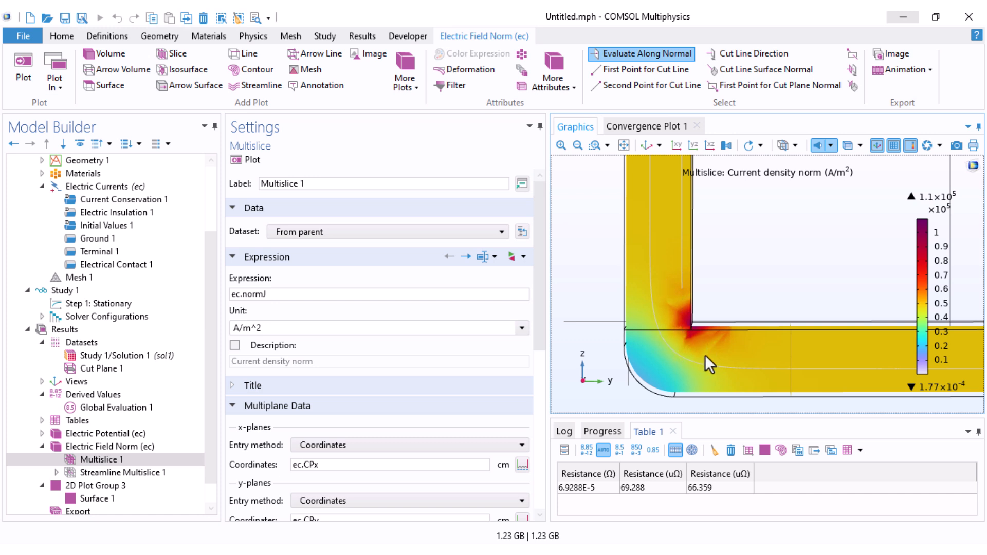
middle_click_drag(696, 276, 690, 343)
left_click_drag(704, 343, 677, 343)
middle_click_drag(697, 304, 690, 377)
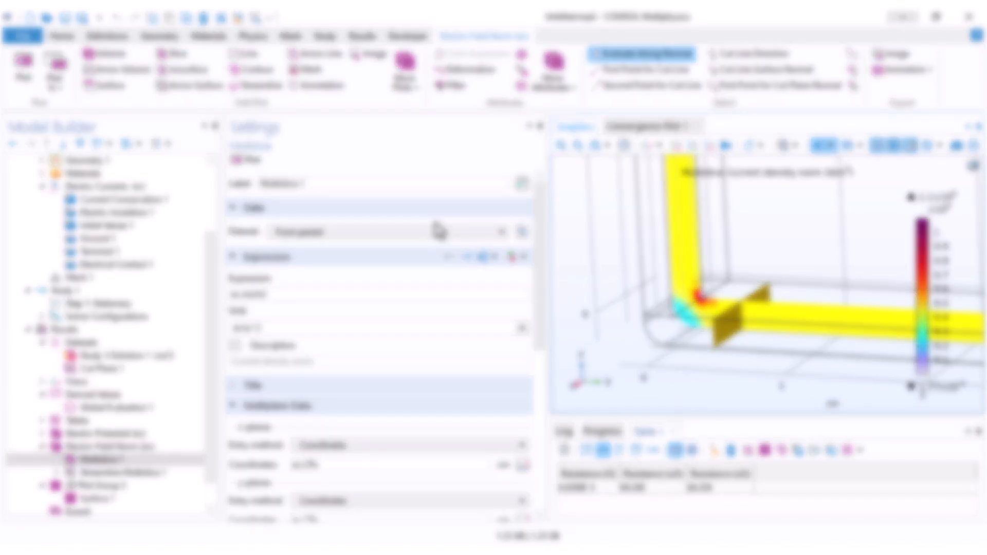